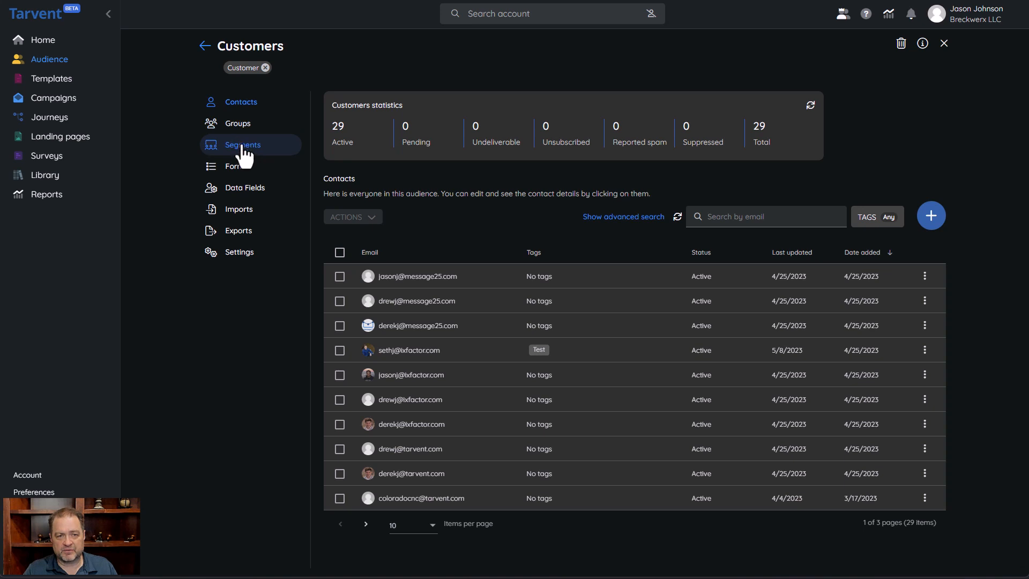
Open the Groups section of the Customers audience
{"action": "left_click", "coordinate": [231, 126]}
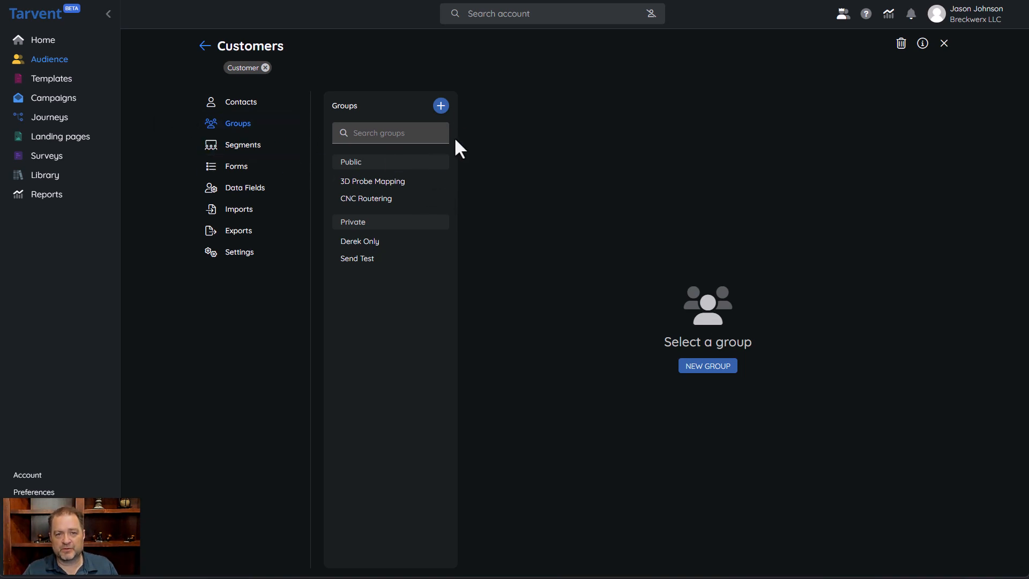
{"action": "left_click", "coordinate": [440, 106]}
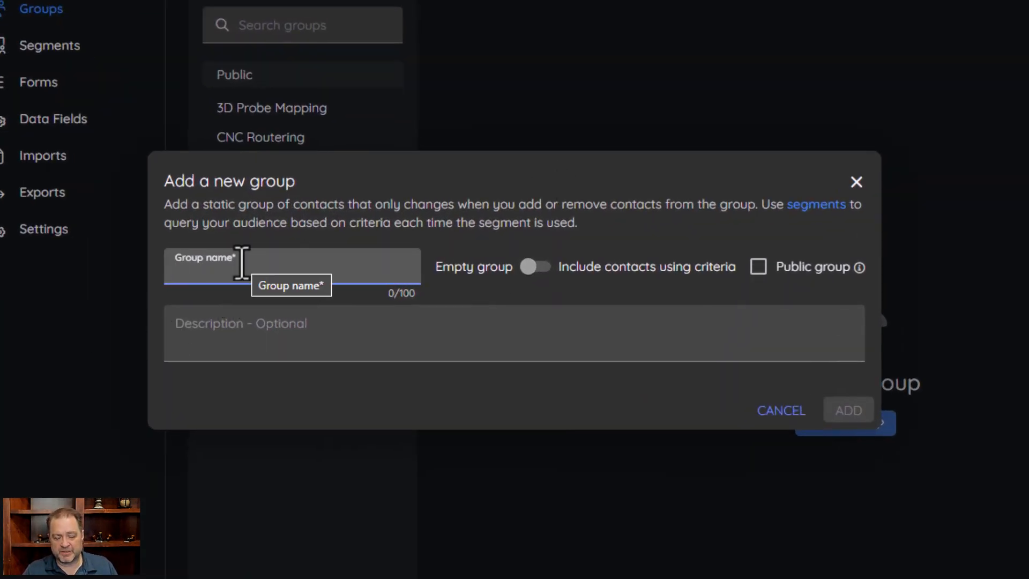
{"action": "type", "text": "Test"}
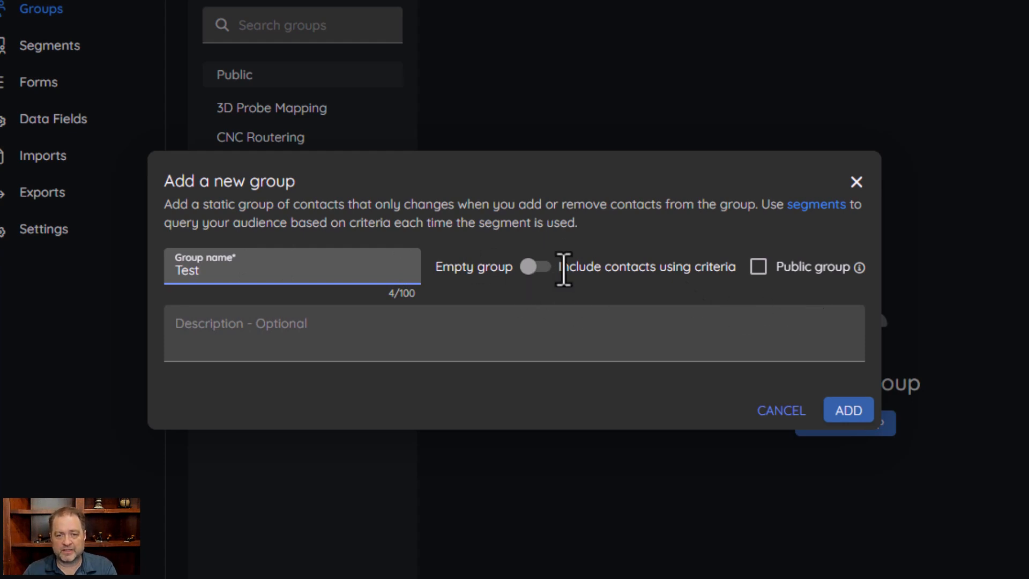
{"action": "left_click", "coordinate": [530, 268]}
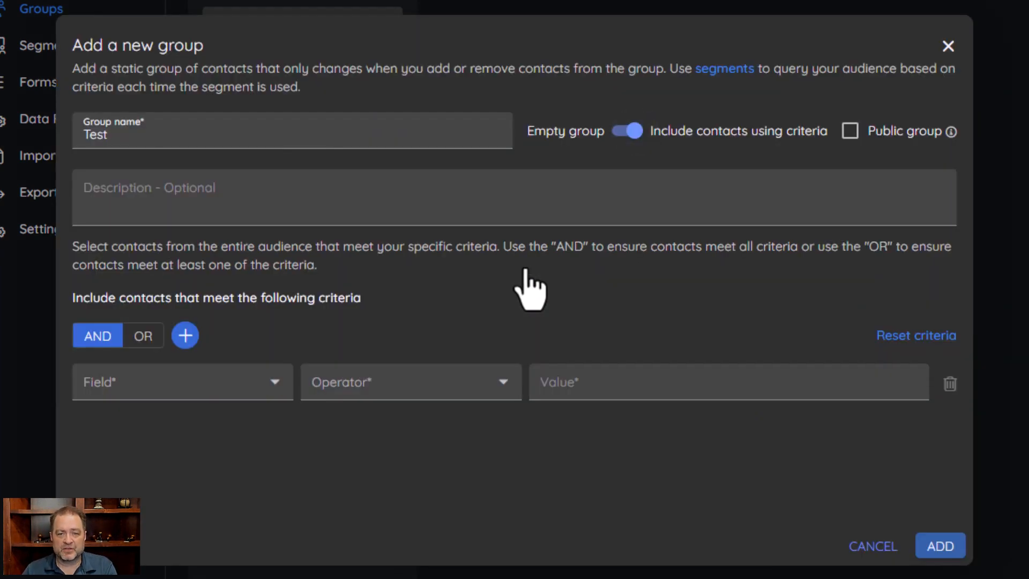
{"action": "left_click", "coordinate": [629, 134]}
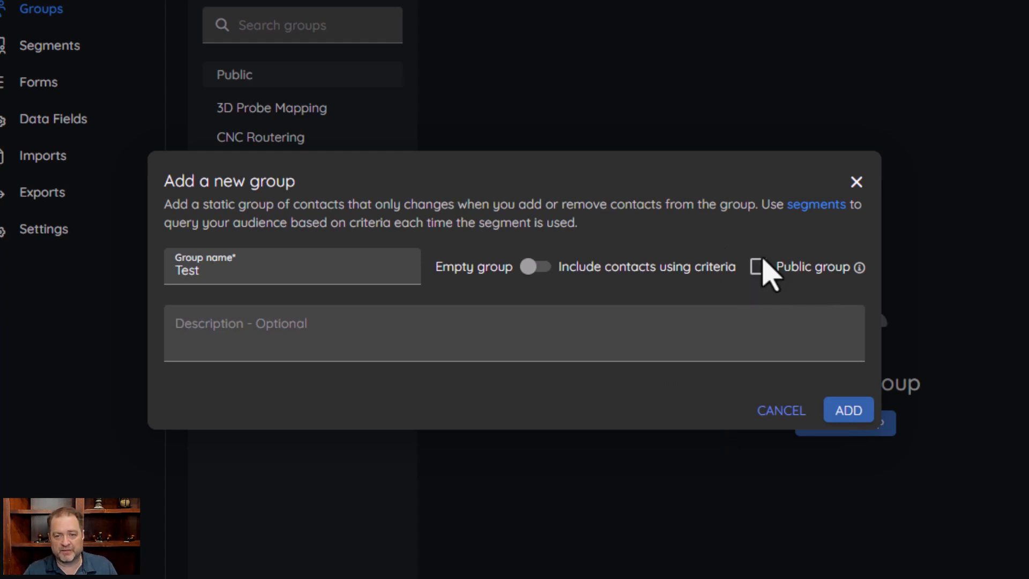
{"action": "left_click", "coordinate": [290, 338]}
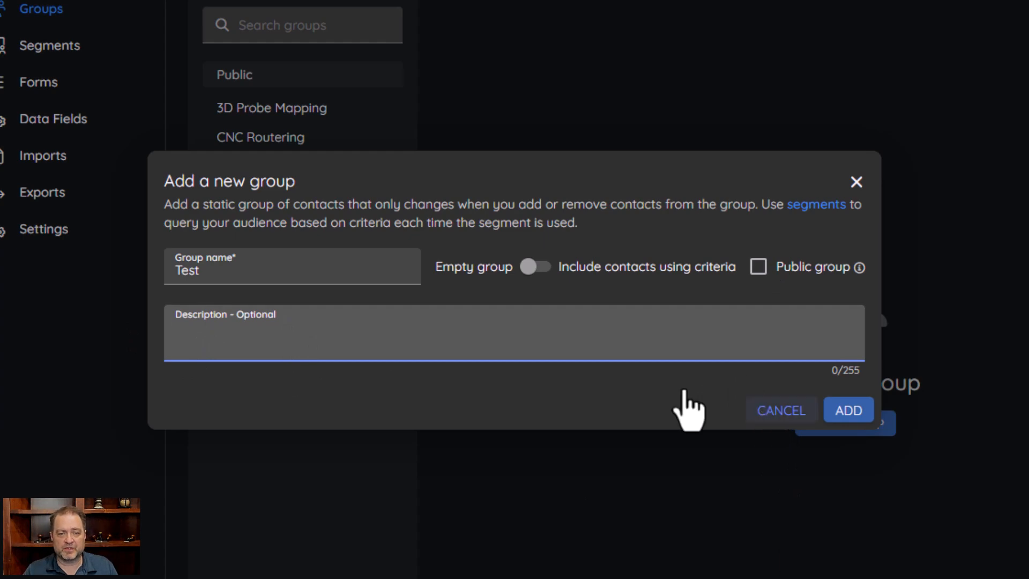
{"action": "left_click", "coordinate": [784, 412]}
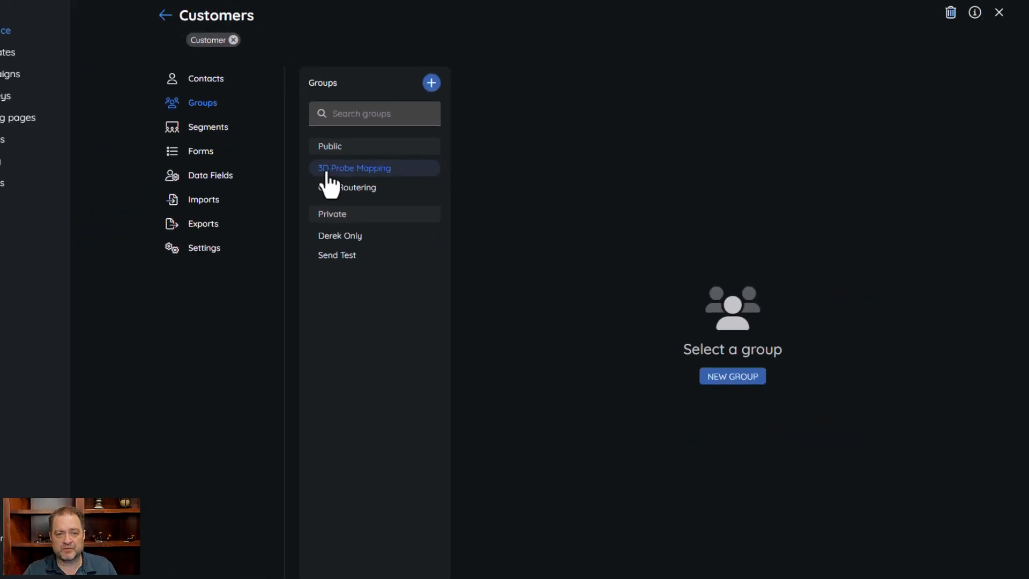
Browse the 3D Probe Mapping and CNC Routering groups and open the CNC Routering contact's group memberships
{"action": "left_click", "coordinate": [367, 171]}
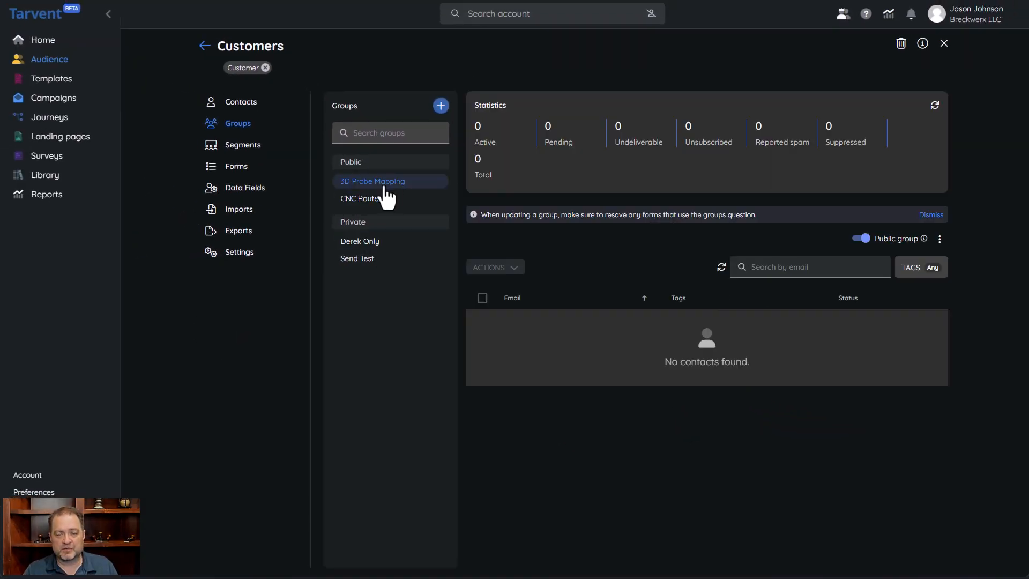
{"action": "left_click", "coordinate": [343, 198]}
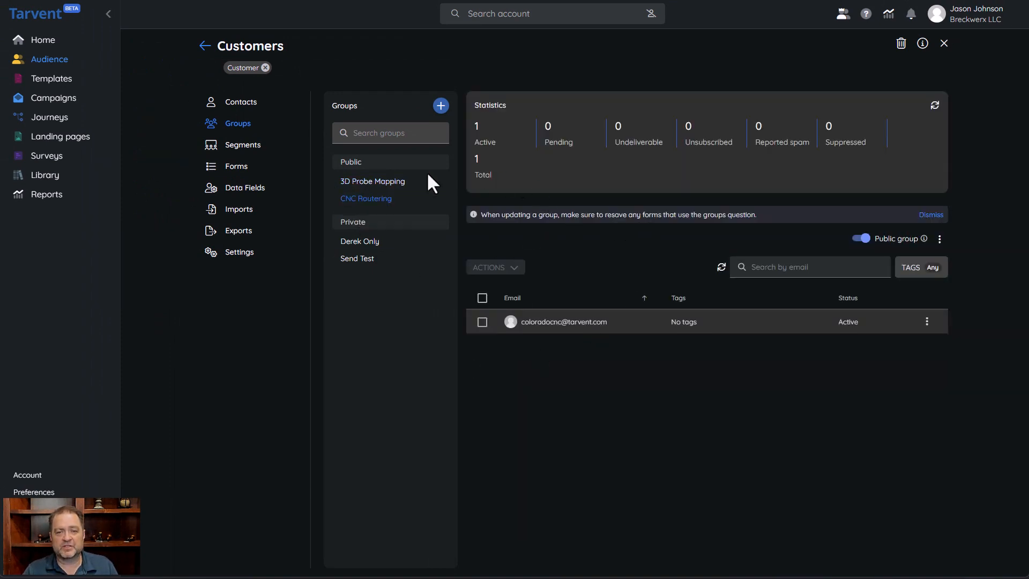
{"action": "left_click", "coordinate": [572, 323]}
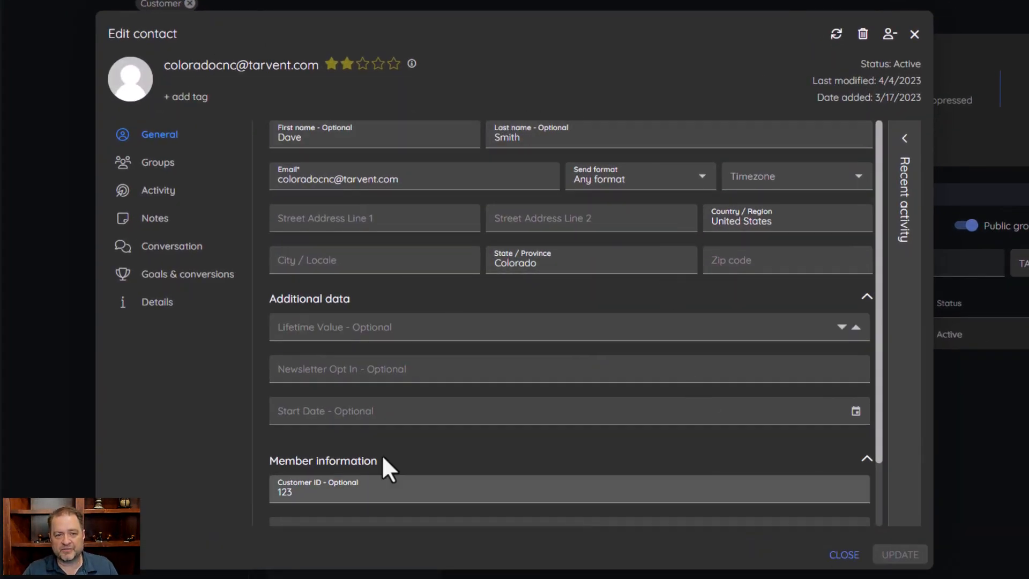
{"action": "left_click", "coordinate": [170, 182]}
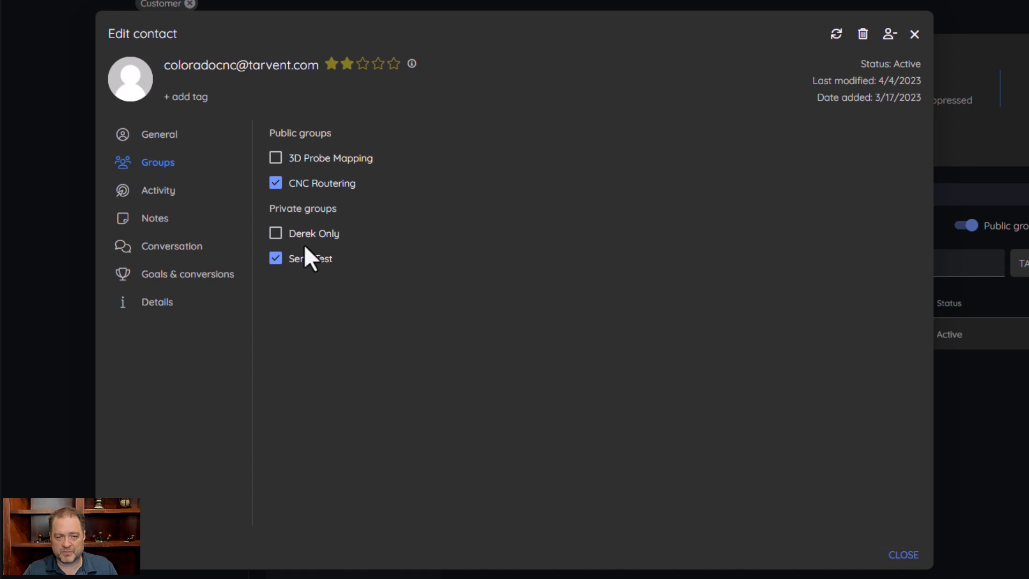
{"action": "left_click", "coordinate": [274, 160]}
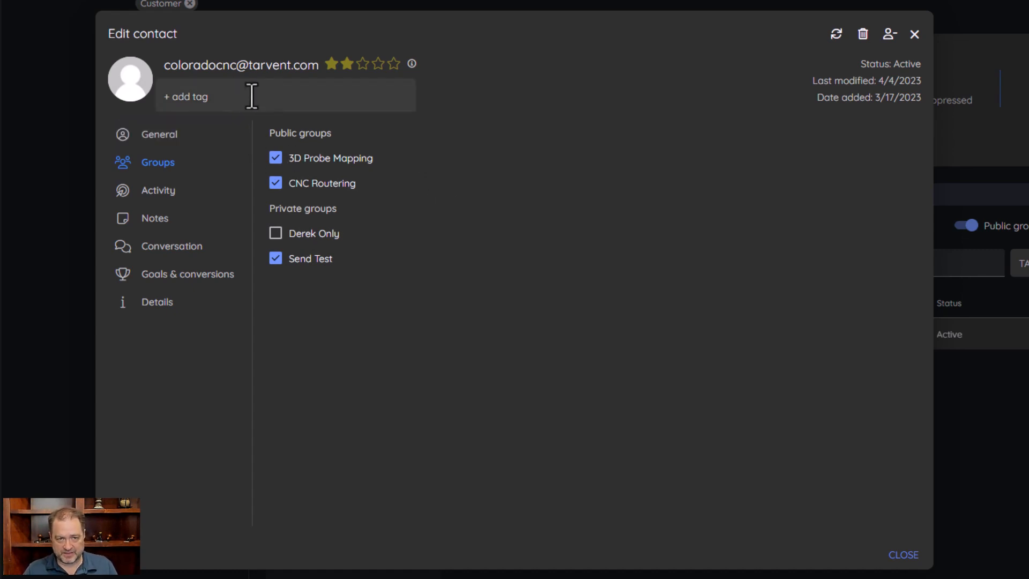
{"action": "left_click", "coordinate": [275, 159]}
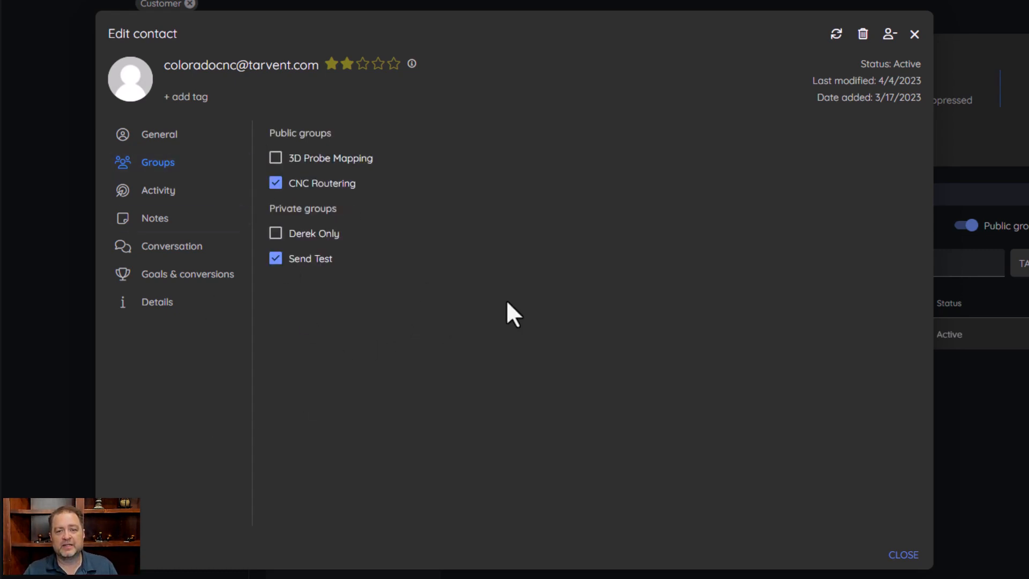
{"action": "left_click", "coordinate": [901, 559]}
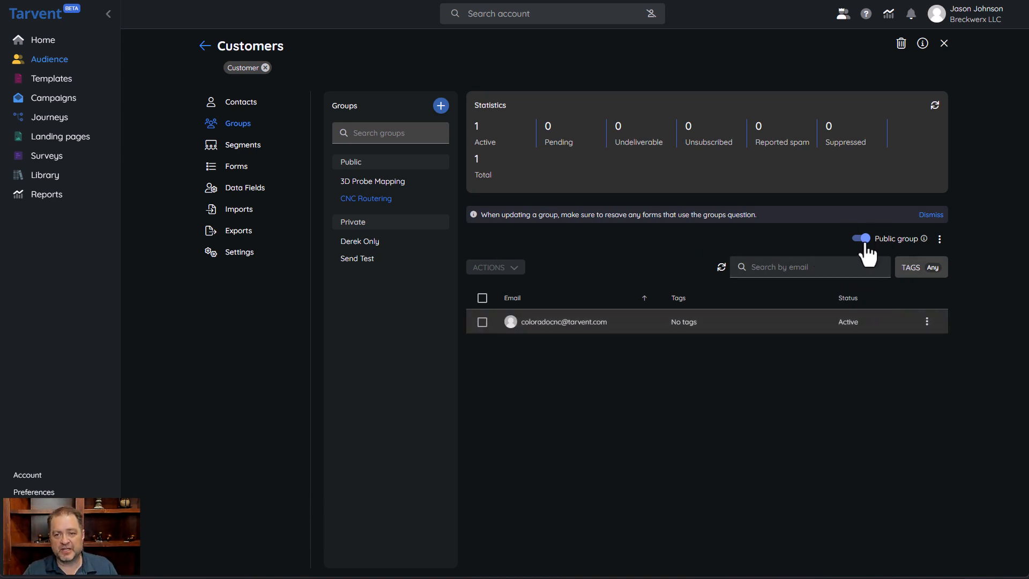
View the CNC Routering group's information
{"action": "left_click", "coordinate": [939, 240]}
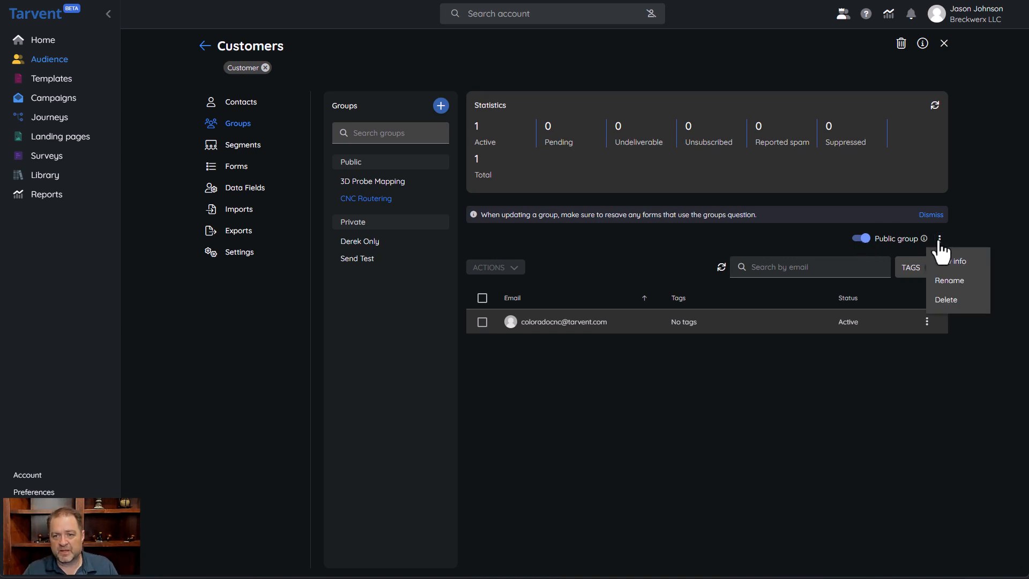
{"action": "left_click", "coordinate": [960, 262]}
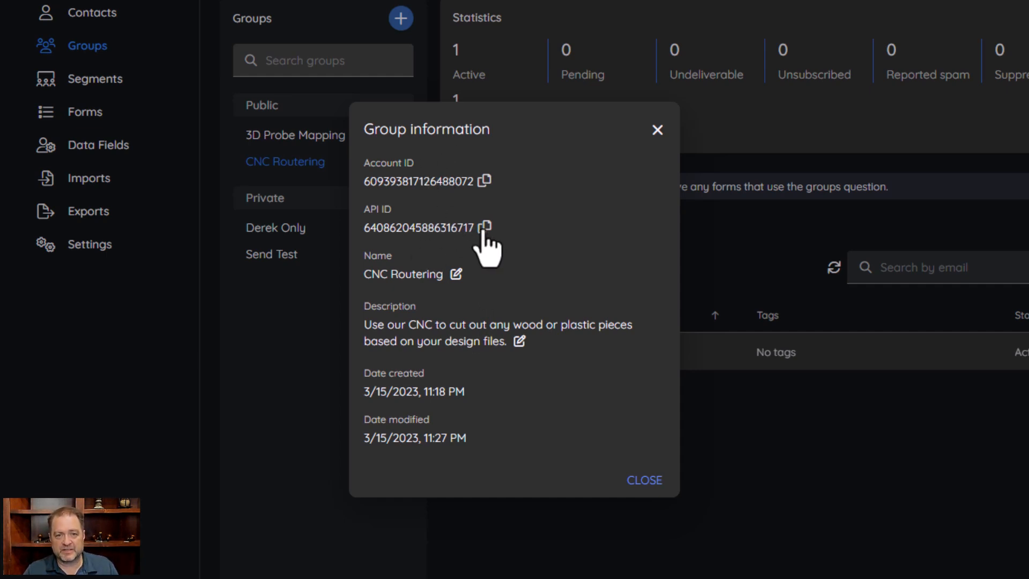
{"action": "left_click", "coordinate": [649, 482]}
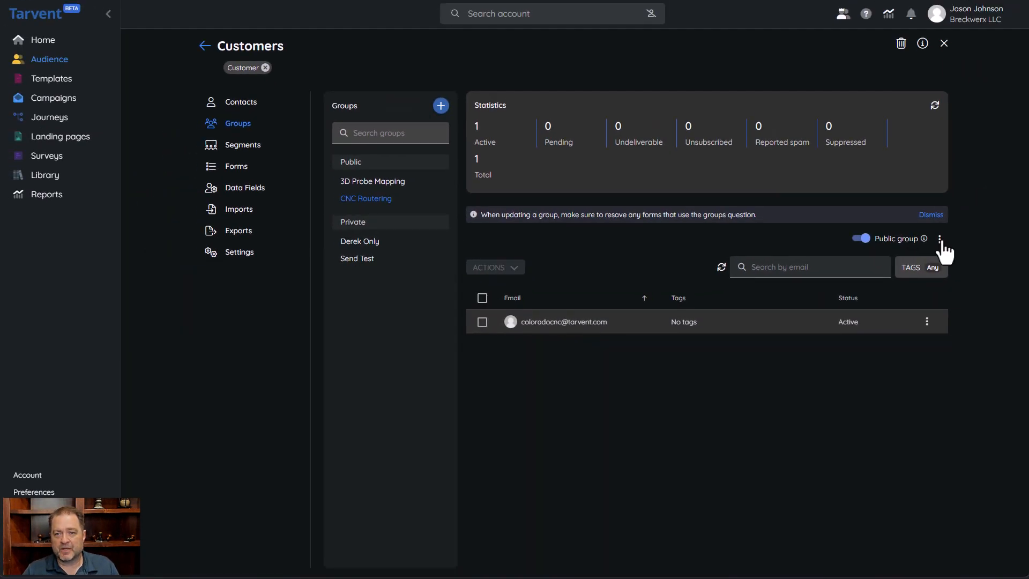
View the Derek Only private group
{"action": "left_click", "coordinate": [940, 239]}
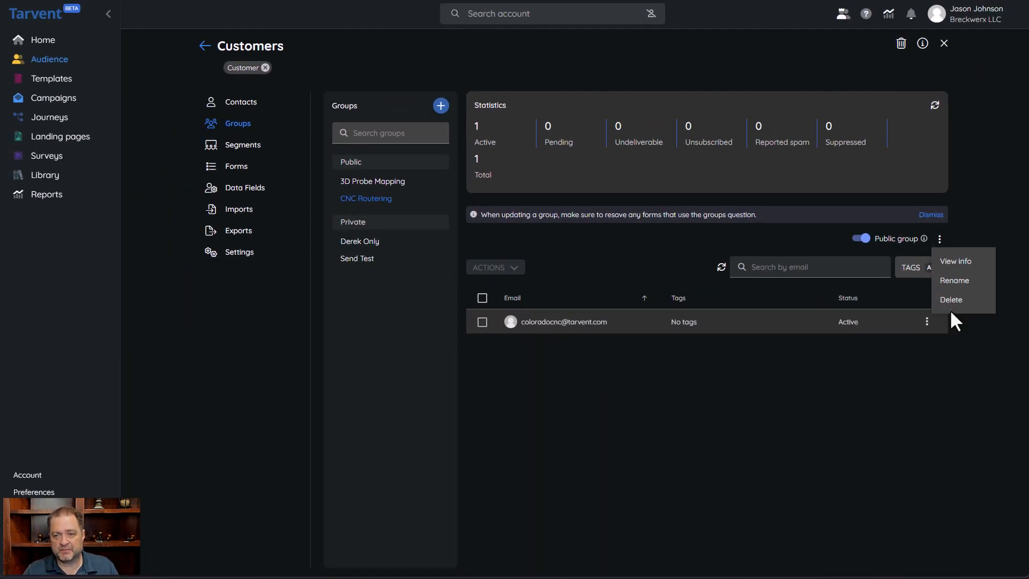
{"action": "left_click", "coordinate": [637, 247]}
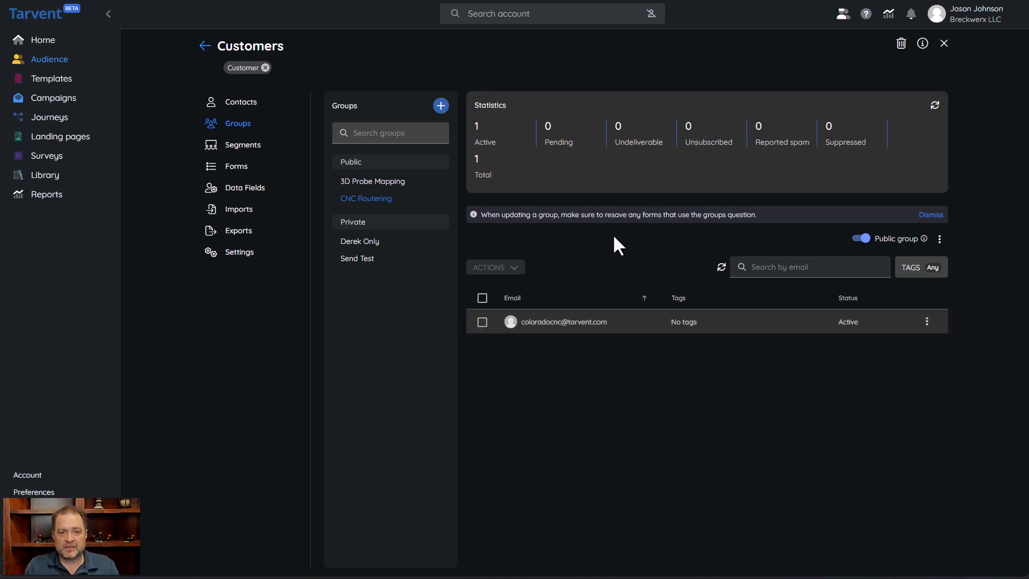
{"action": "left_click", "coordinate": [364, 242]}
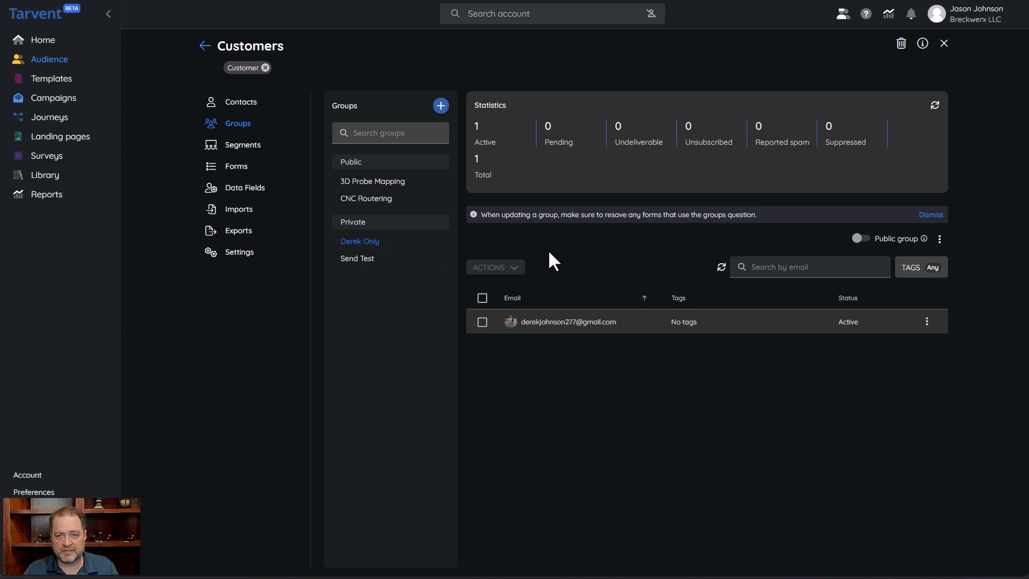
Open the My team segment for editing
{"action": "left_click", "coordinate": [237, 151]}
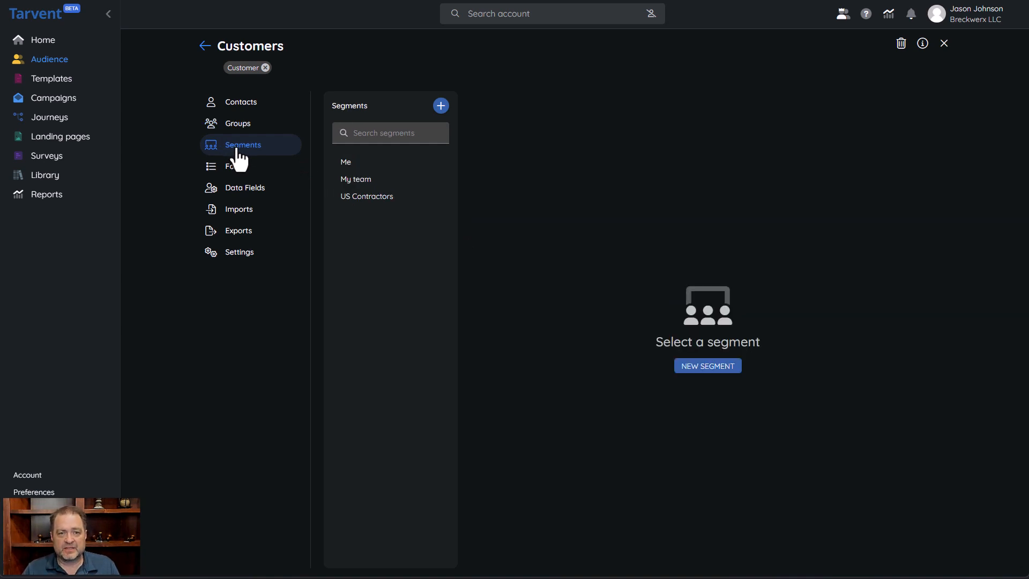
{"action": "left_click", "coordinate": [365, 182]}
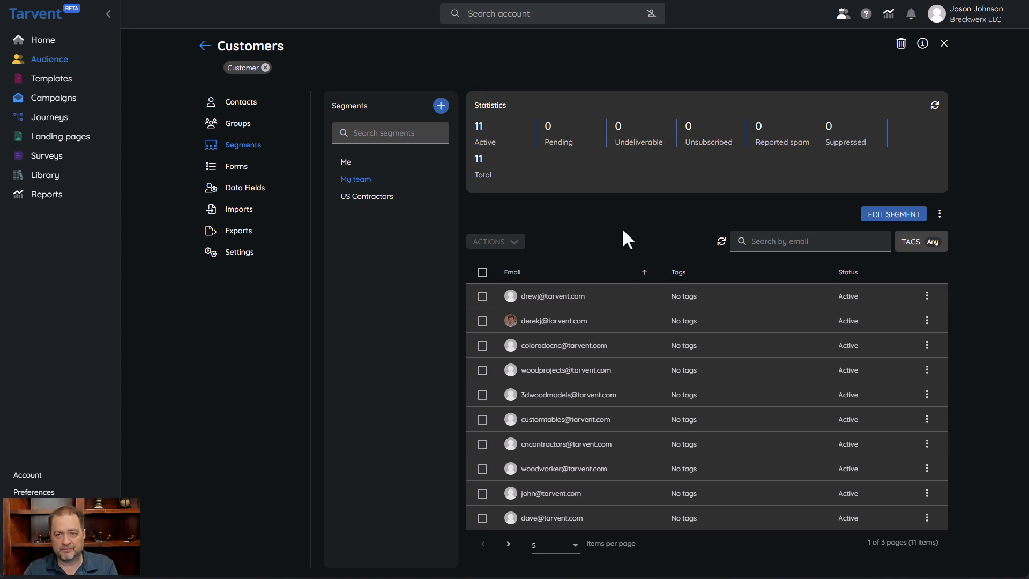
{"action": "left_click", "coordinate": [890, 210]}
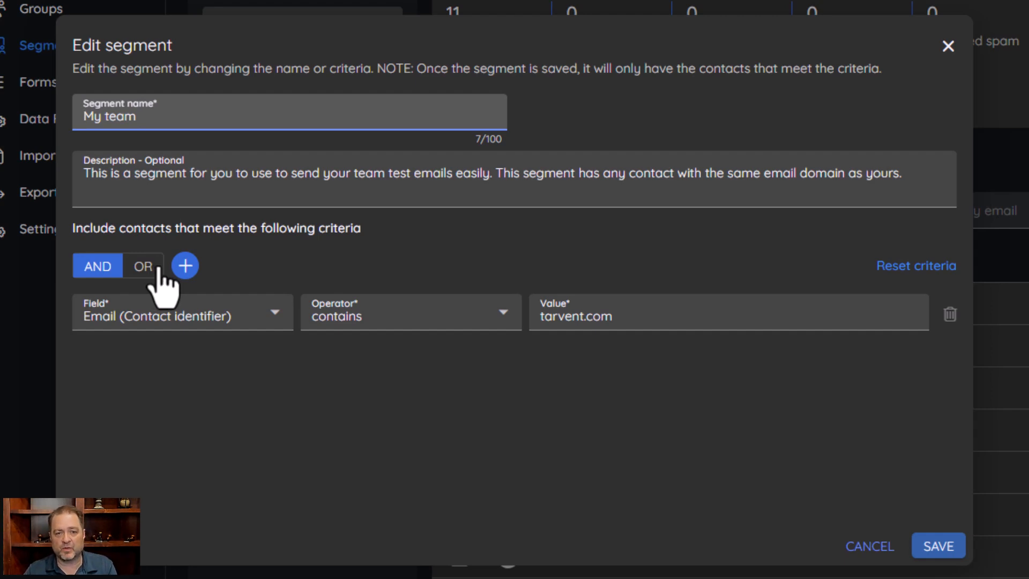
Add a criterion to the My team segment where First name starts with J
{"action": "left_click", "coordinate": [186, 264]}
{"action": "left_click", "coordinate": [248, 338]}
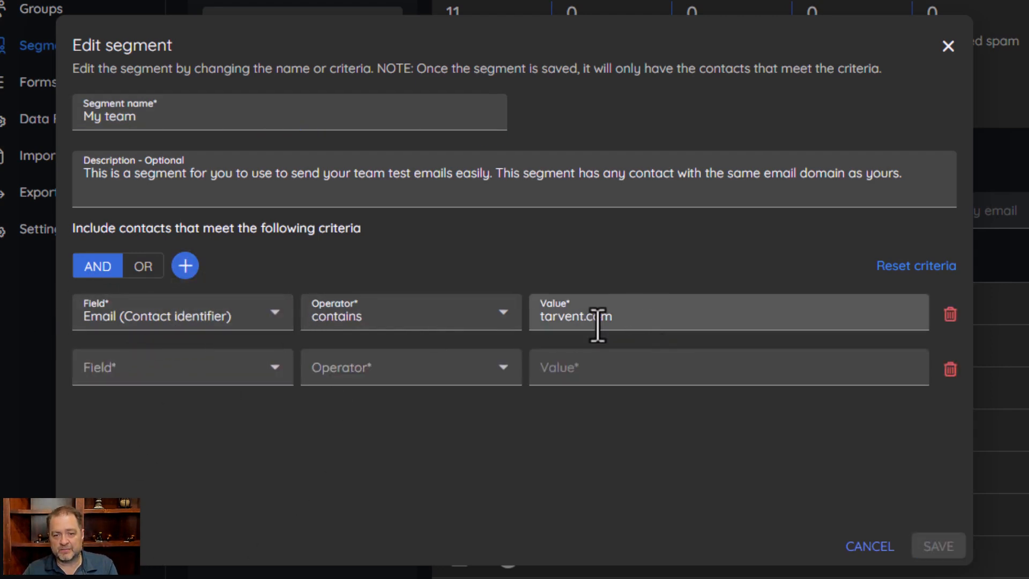
{"action": "left_click", "coordinate": [269, 376]}
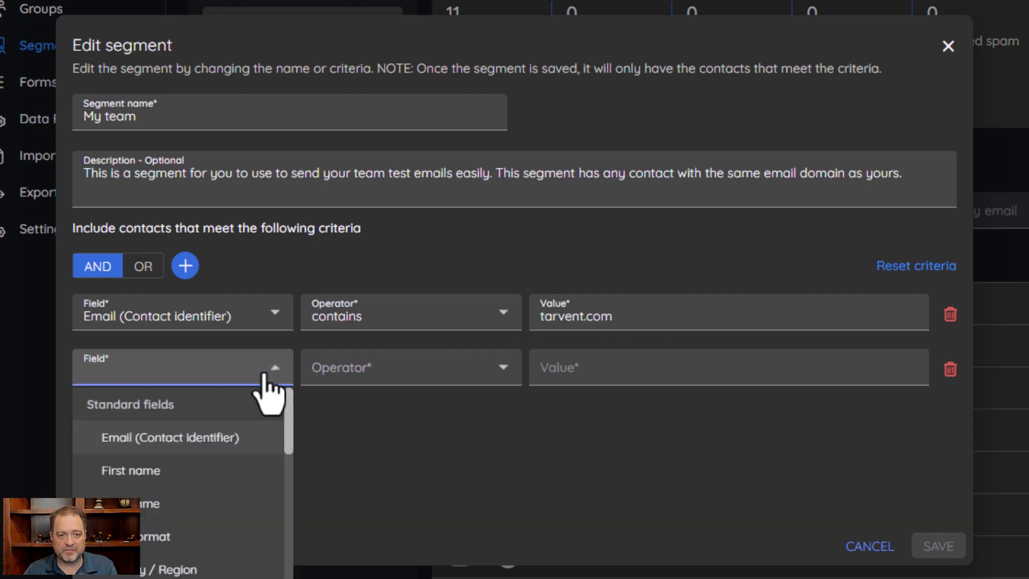
{"action": "left_click", "coordinate": [138, 472]}
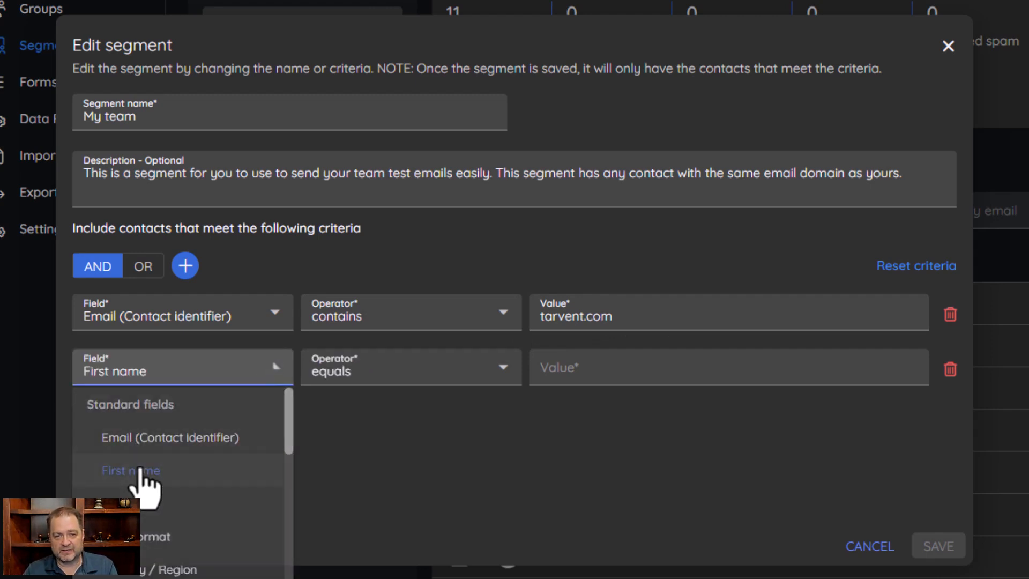
{"action": "left_click", "coordinate": [362, 378]}
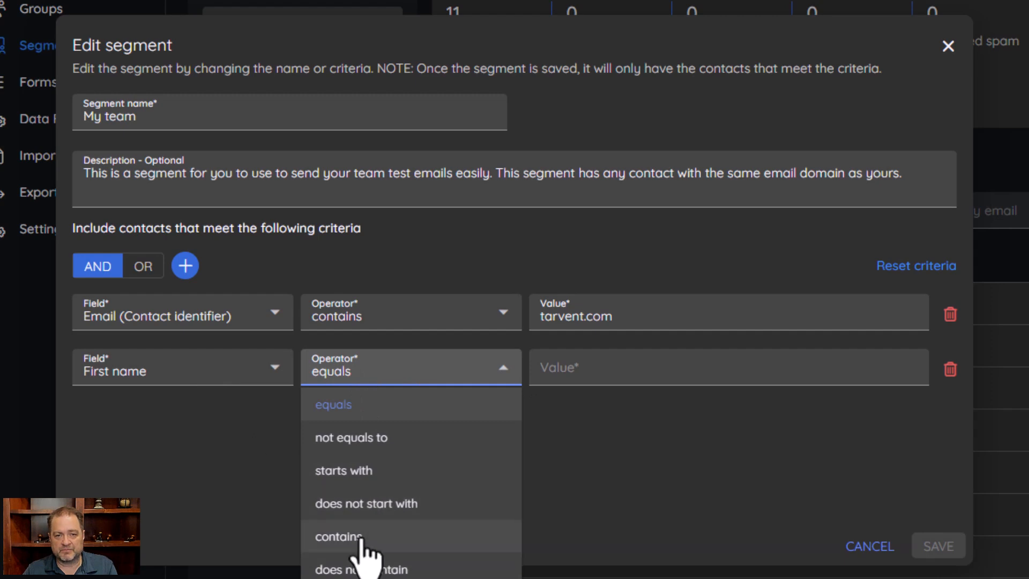
{"action": "left_click", "coordinate": [354, 471]}
{"action": "left_click", "coordinate": [659, 370]}
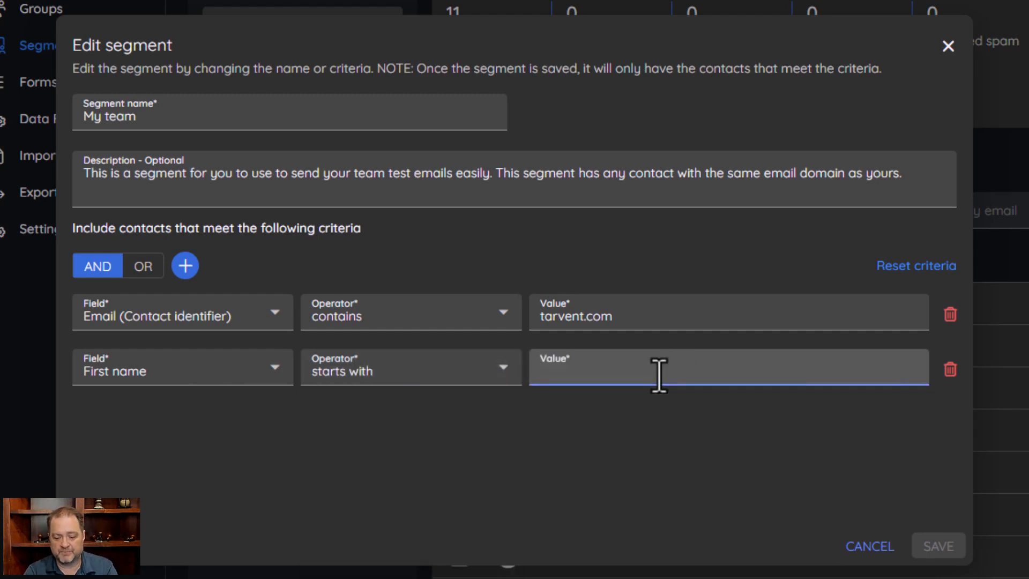
{"action": "type", "text": "J"}
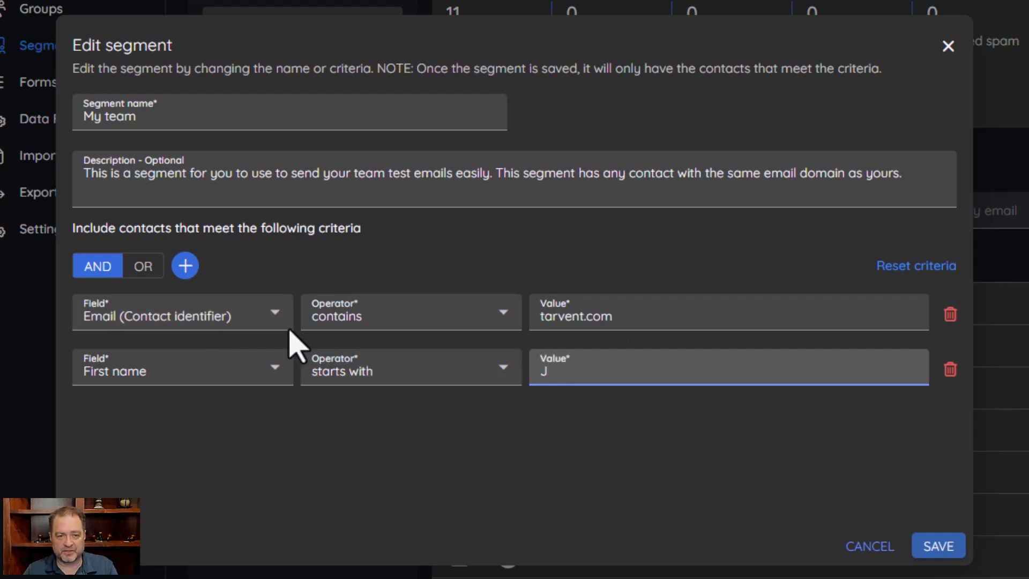
Add a criteria group, switch it to OR, and remove the criteria group
{"action": "left_click", "coordinate": [186, 266]}
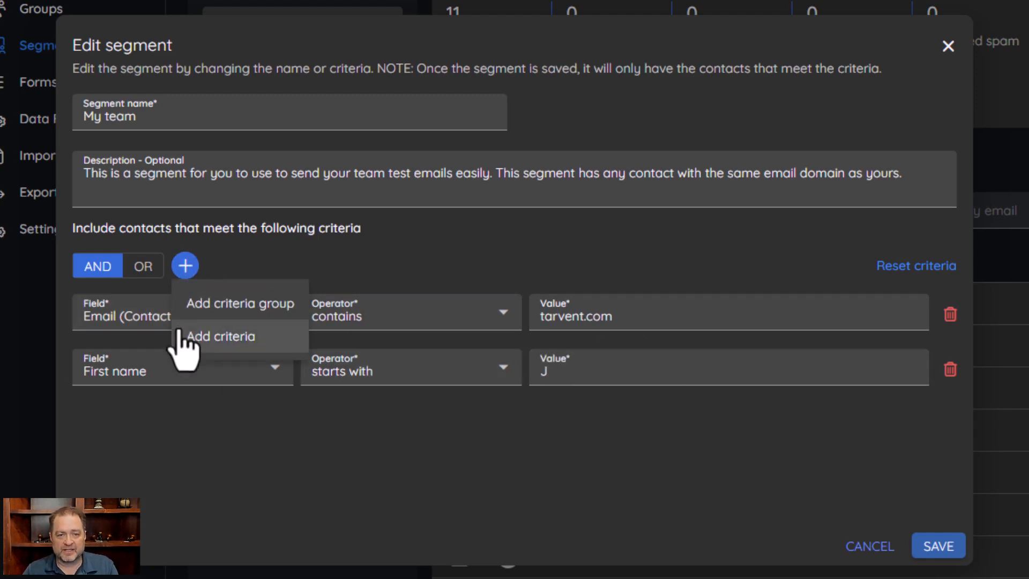
{"action": "left_click", "coordinate": [241, 304]}
{"action": "scroll", "coordinate": [340, 425], "scroll_direction": "down", "scroll_amount": 1}
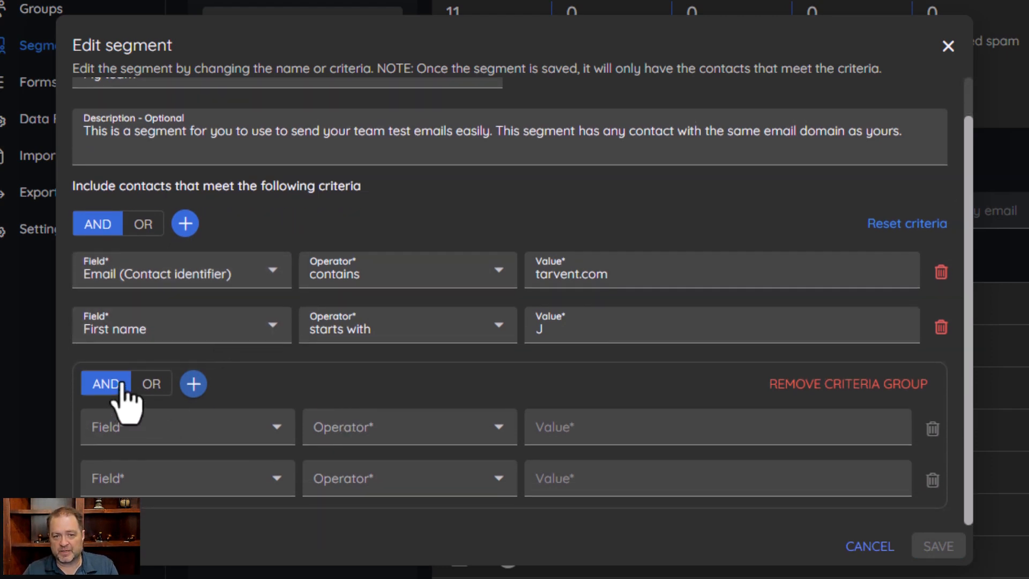
{"action": "left_click", "coordinate": [151, 385]}
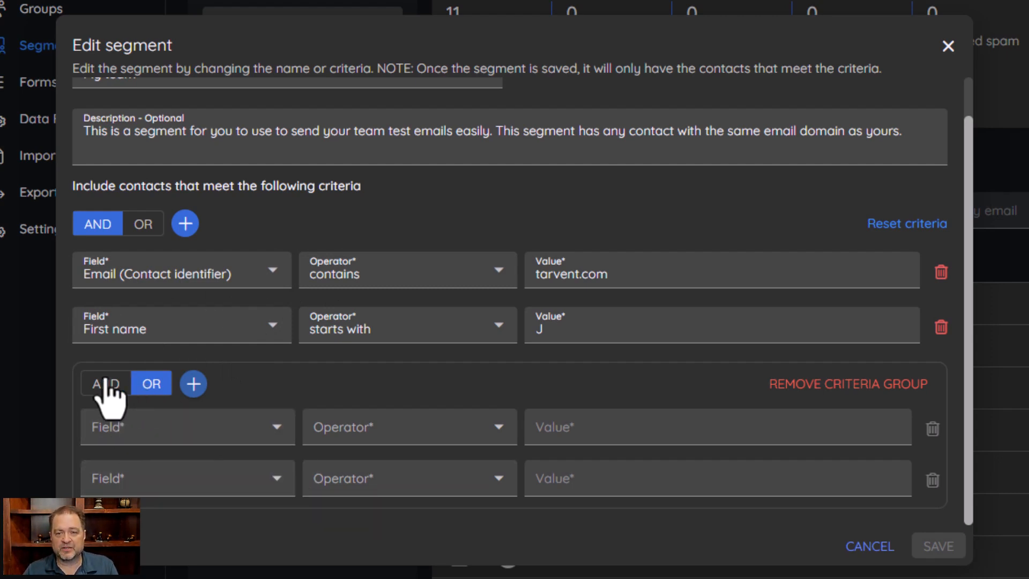
{"action": "left_click", "coordinate": [783, 390]}
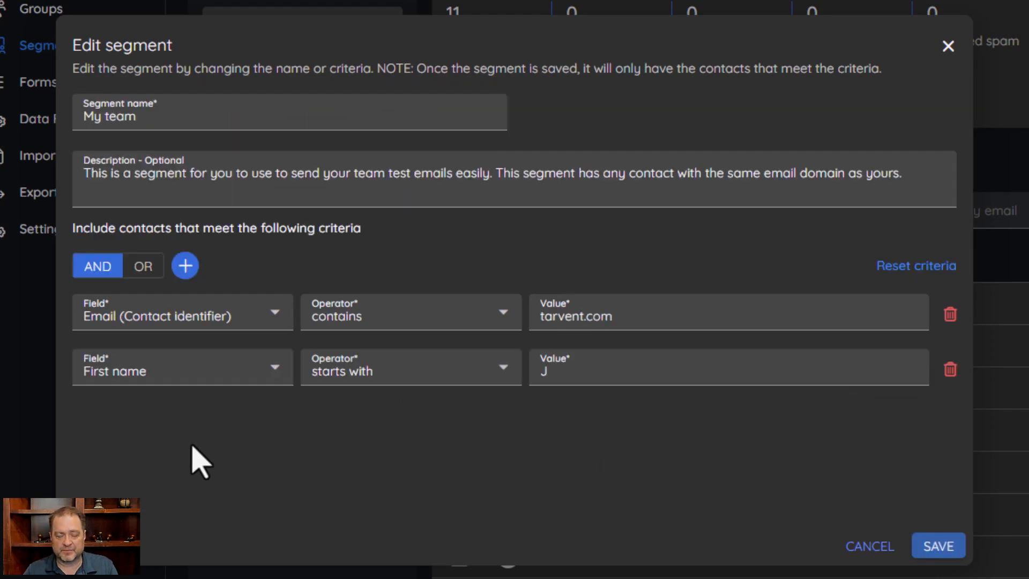
Delete the First name criterion from the segment
{"action": "left_click", "coordinate": [225, 375]}
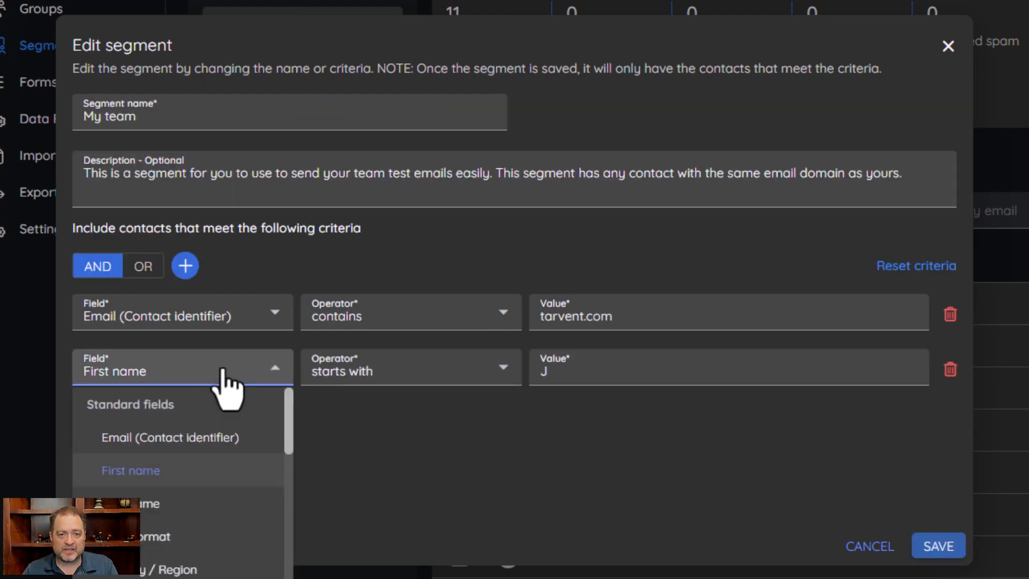
{"action": "left_click", "coordinate": [950, 370]}
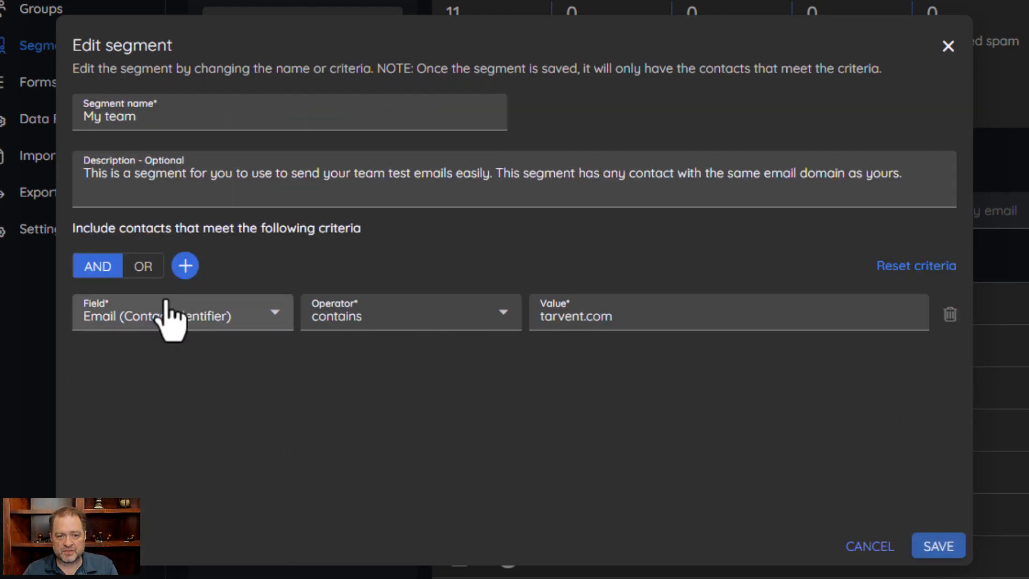
Add a new criterion to the My team segment and set its field to Campaign activity
{"action": "left_click", "coordinate": [185, 265]}
{"action": "left_click", "coordinate": [221, 343]}
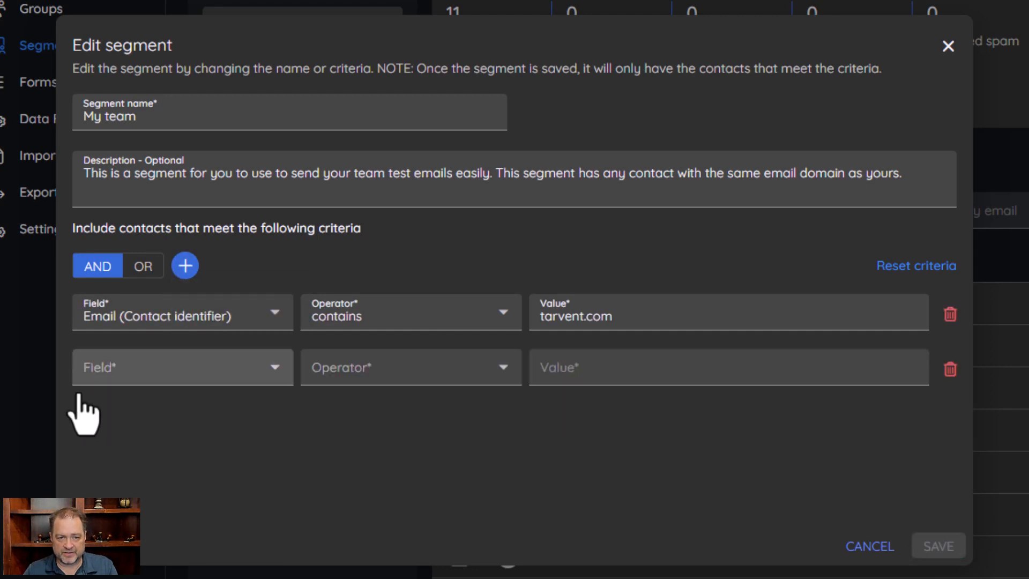
{"action": "left_click", "coordinate": [181, 381]}
{"action": "scroll", "coordinate": [165, 437], "scroll_direction": "down", "scroll_amount": 6}
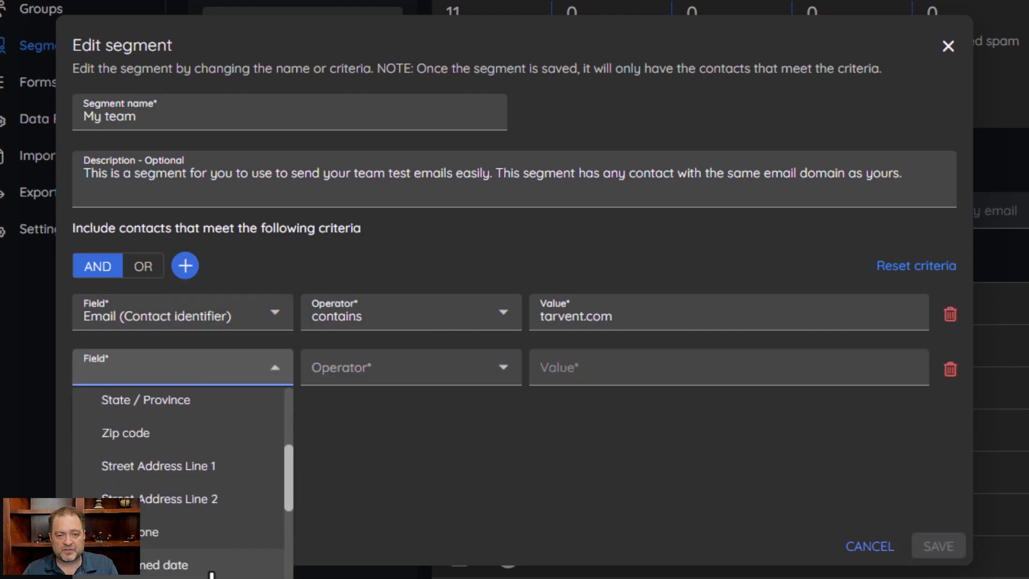
{"action": "scroll", "coordinate": [210, 567], "scroll_direction": "down", "scroll_amount": 5}
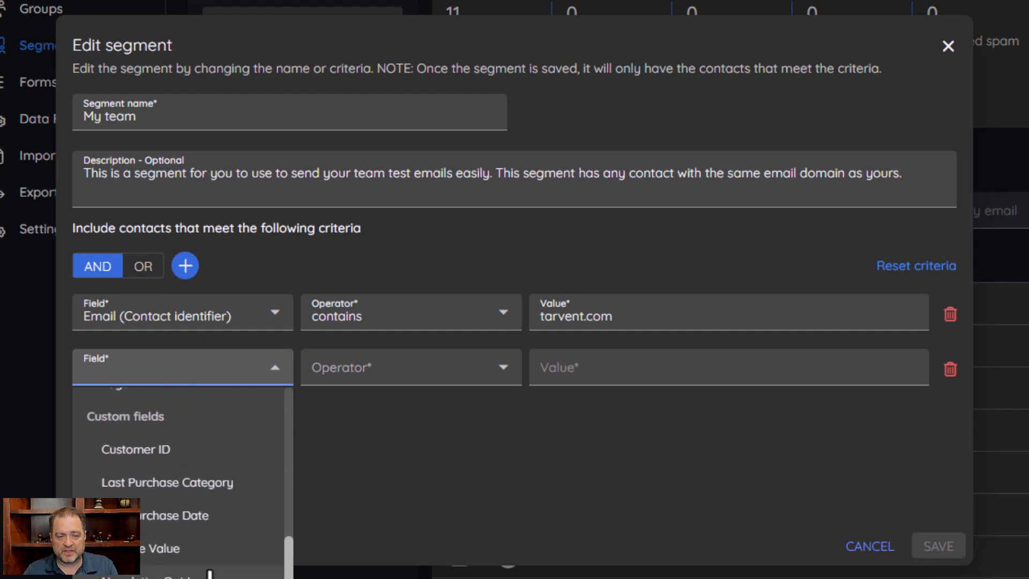
{"action": "scroll", "coordinate": [176, 496], "scroll_direction": "up", "scroll_amount": 5}
{"action": "scroll", "coordinate": [145, 482], "scroll_direction": "down", "scroll_amount": 3}
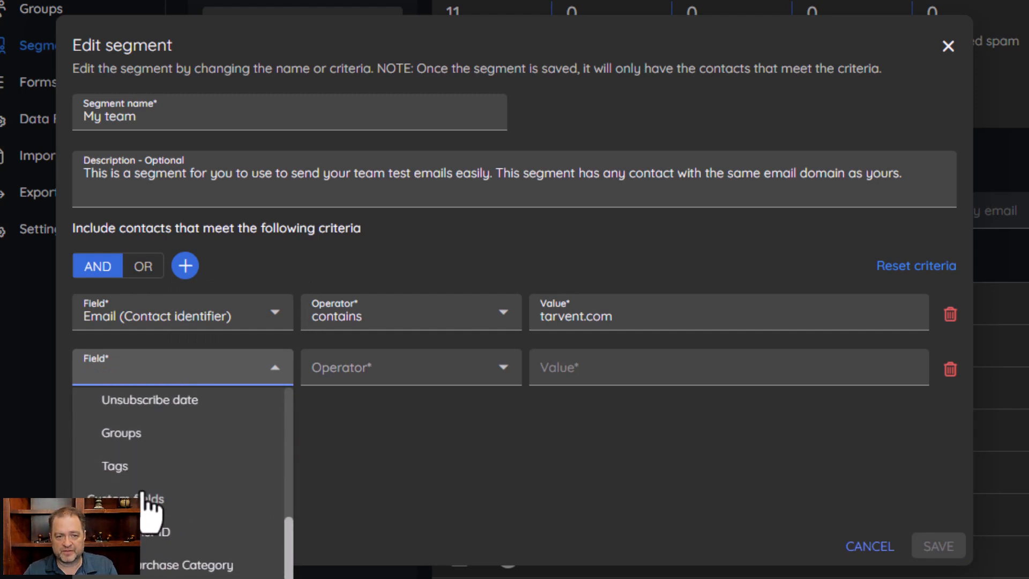
{"action": "scroll", "coordinate": [148, 536], "scroll_direction": "down", "scroll_amount": 3}
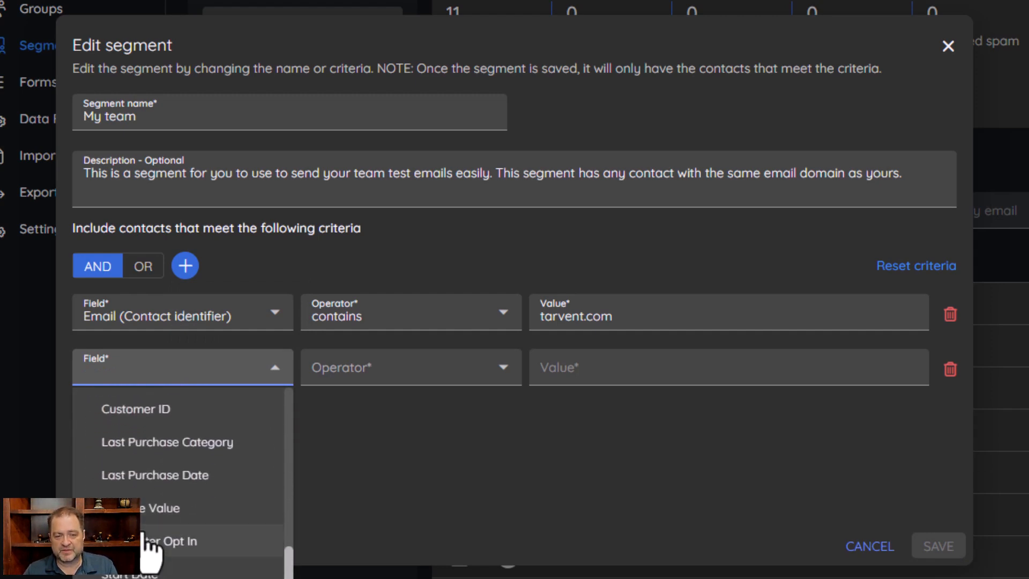
{"action": "scroll", "coordinate": [145, 533], "scroll_direction": "down", "scroll_amount": 3}
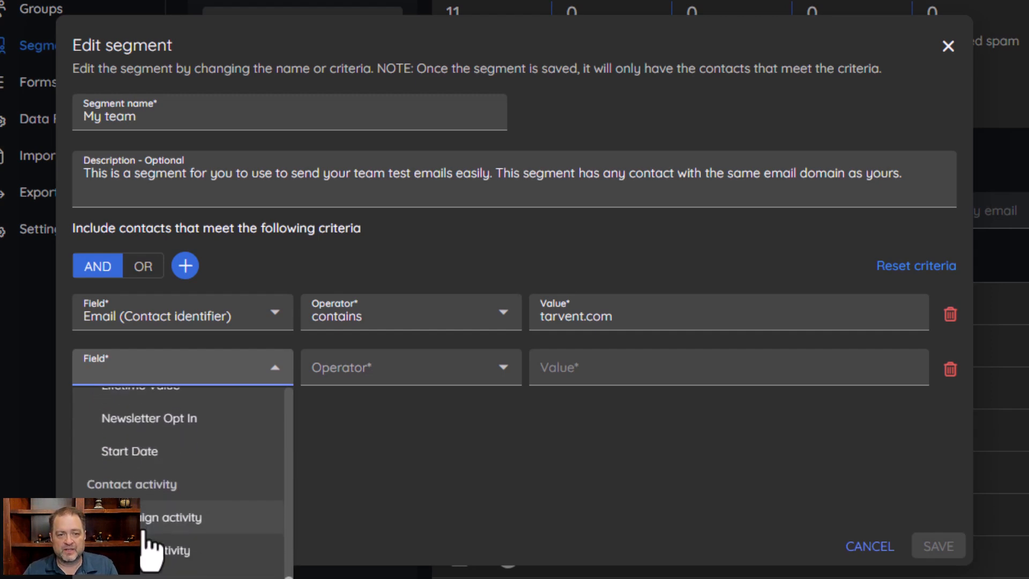
{"action": "scroll", "coordinate": [161, 552], "scroll_direction": "down", "scroll_amount": 1}
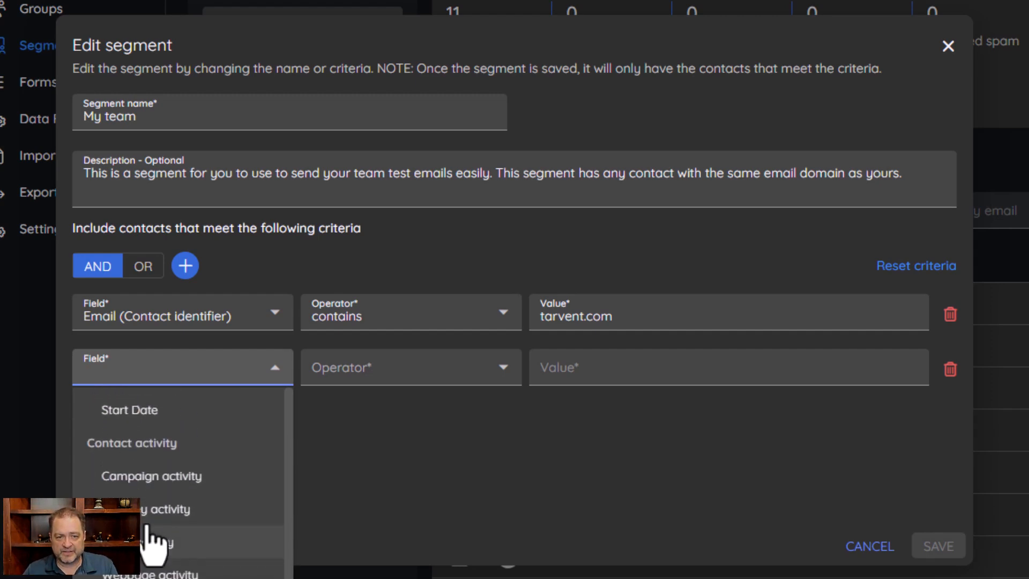
{"action": "left_click", "coordinate": [154, 477]}
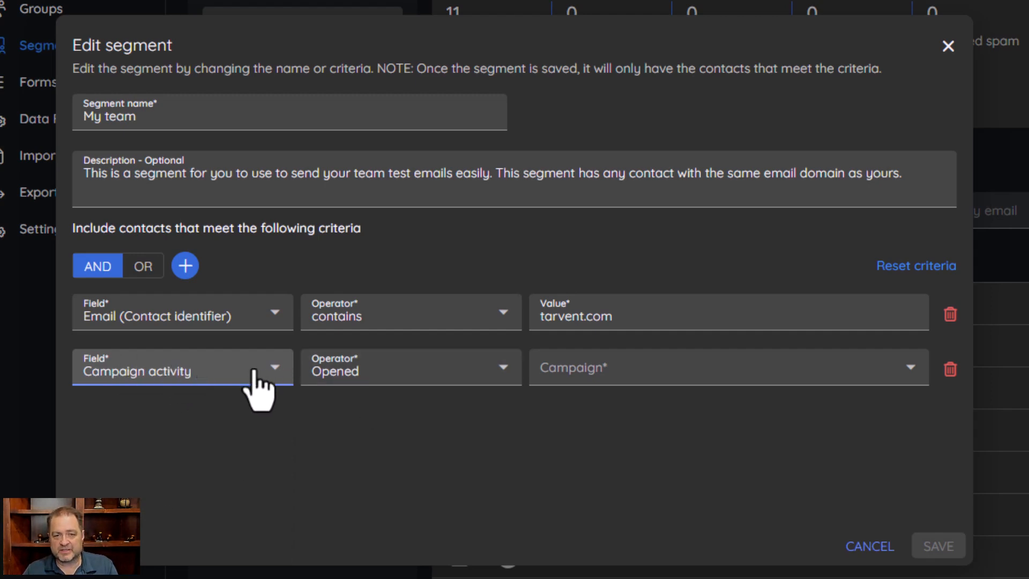
Set the criterion's campaign to Any campaigns within last… and look at the period options
{"action": "left_click", "coordinate": [616, 372]}
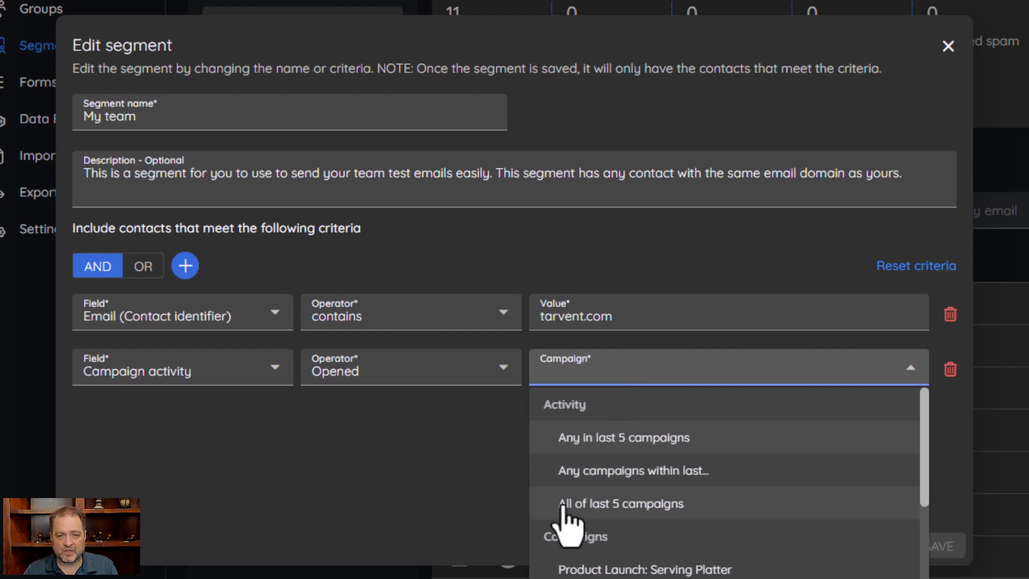
{"action": "left_click", "coordinate": [628, 473]}
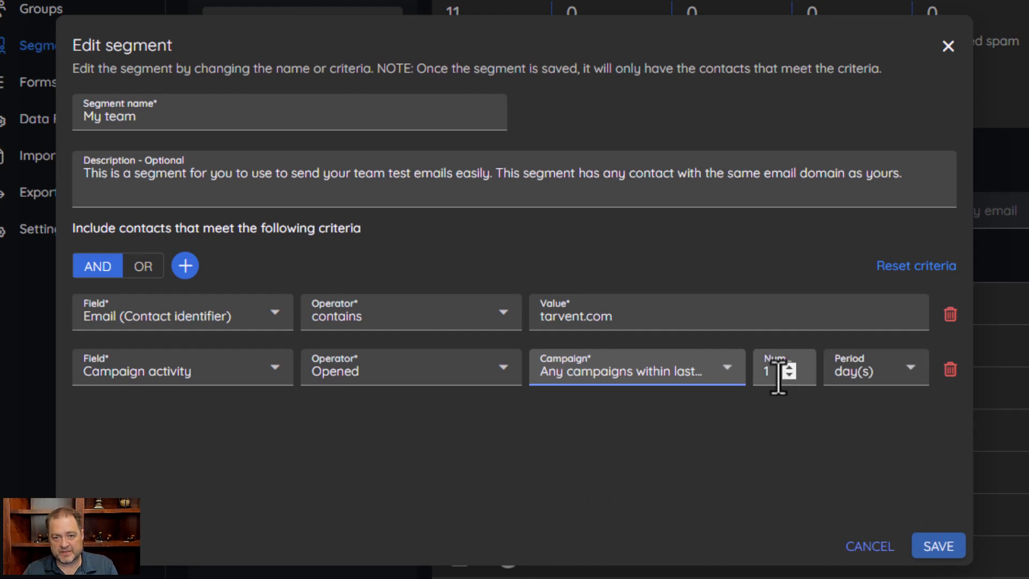
{"action": "left_click", "coordinate": [904, 396]}
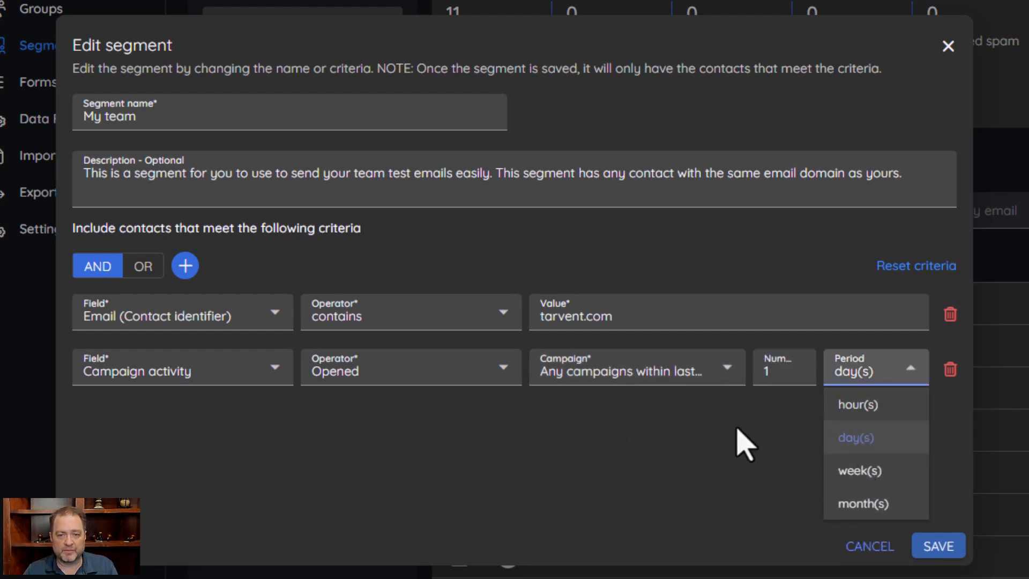
{"action": "left_click", "coordinate": [660, 407]}
Change the criterion's campaign to All of last 5 campaigns and browse the listed campaigns
{"action": "left_click", "coordinate": [655, 382]}
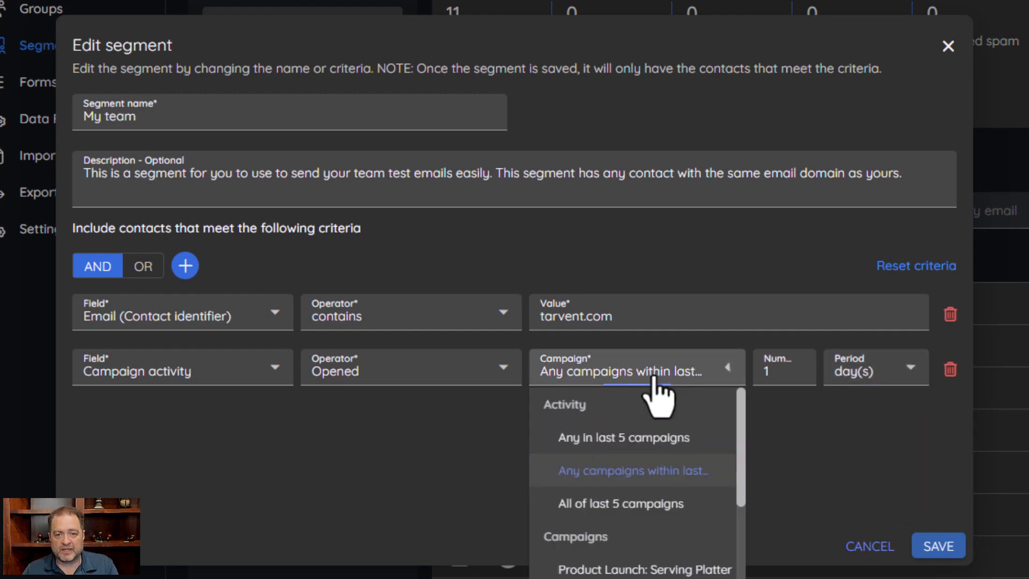
{"action": "left_click", "coordinate": [635, 507]}
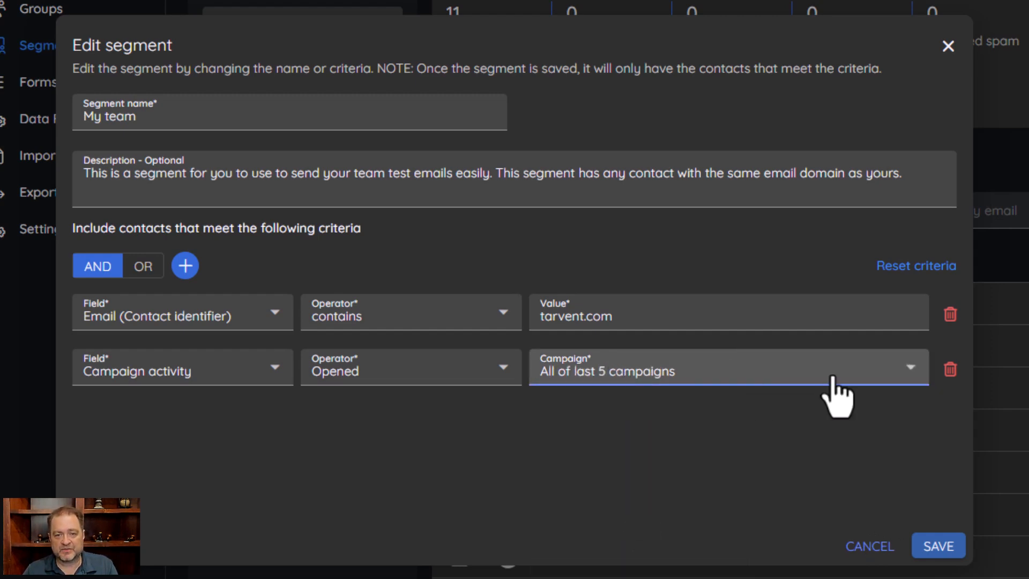
{"action": "left_click", "coordinate": [662, 378]}
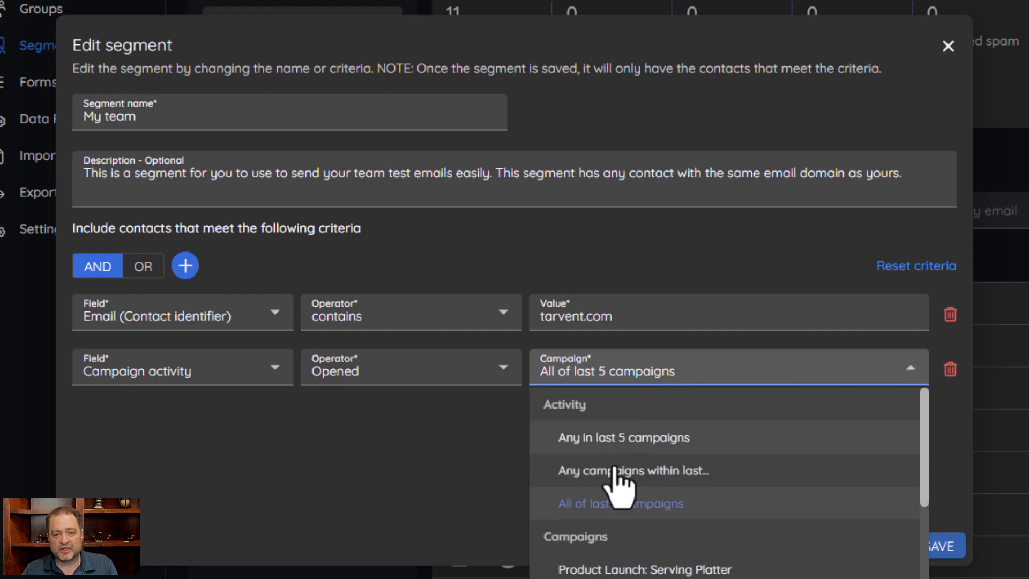
{"action": "scroll", "coordinate": [622, 560], "scroll_direction": "down", "scroll_amount": 2}
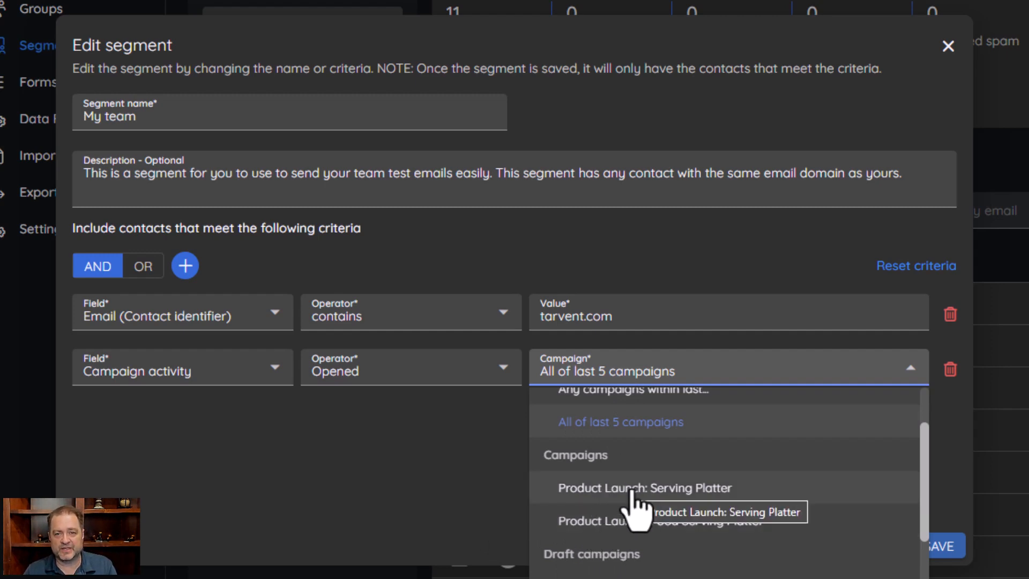
{"action": "scroll", "coordinate": [728, 487], "scroll_direction": "down", "scroll_amount": 2}
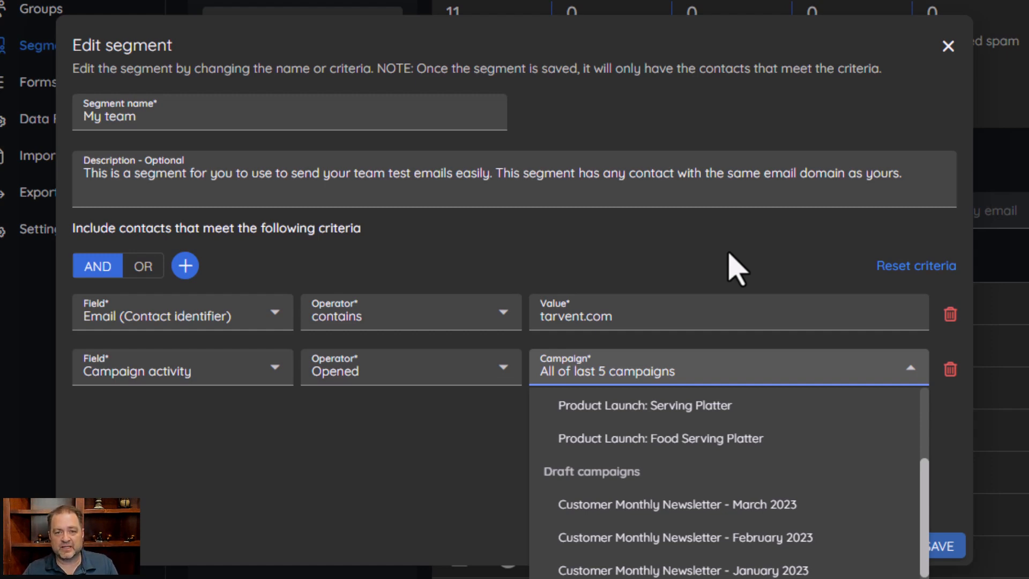
{"action": "left_click", "coordinate": [718, 266]}
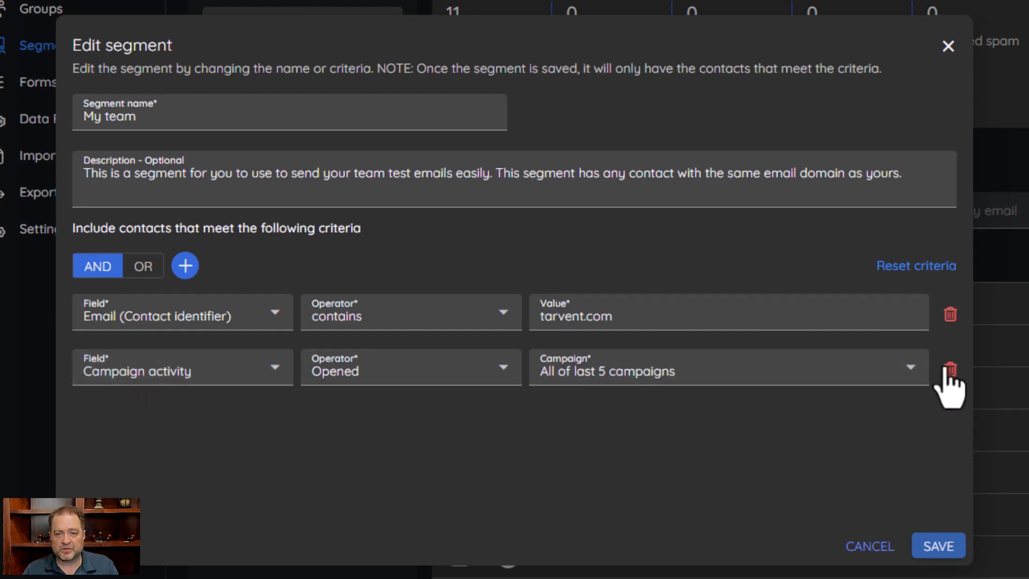
Review the available criterion fields, then cancel the segment edits without saving
{"action": "left_click", "coordinate": [253, 362]}
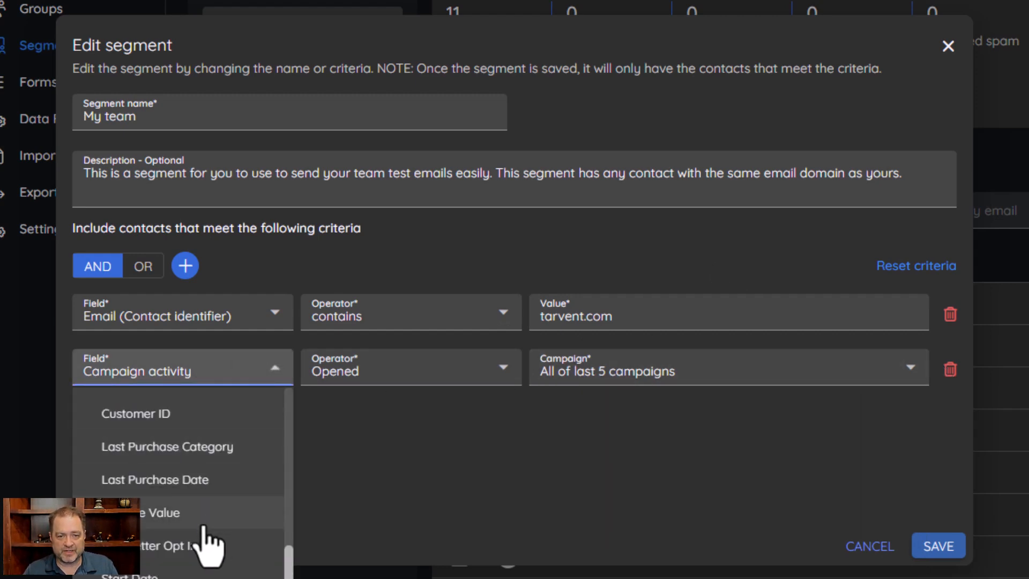
{"action": "scroll", "coordinate": [207, 541], "scroll_direction": "down", "scroll_amount": 2}
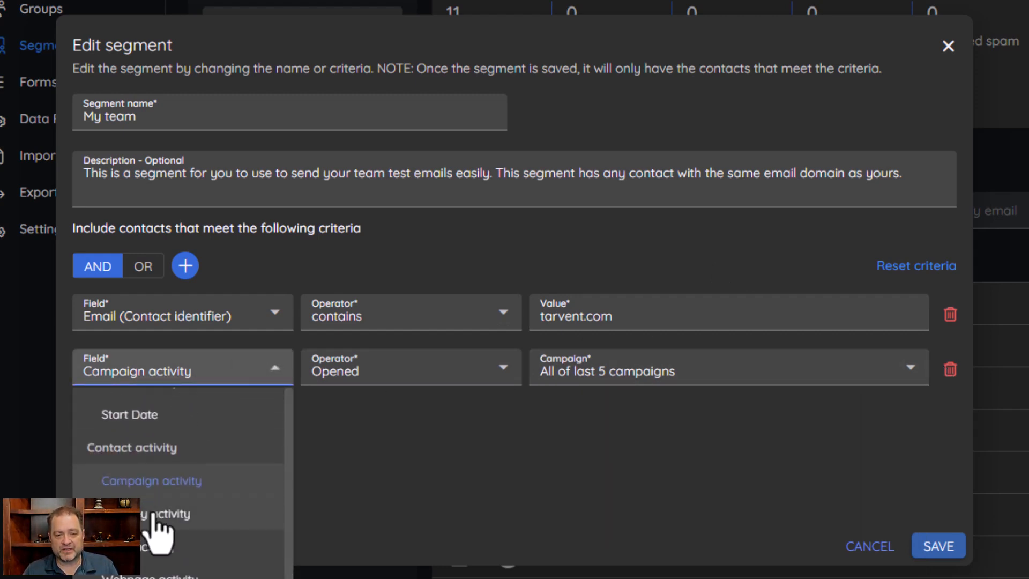
{"action": "scroll", "coordinate": [196, 545], "scroll_direction": "down", "scroll_amount": 1}
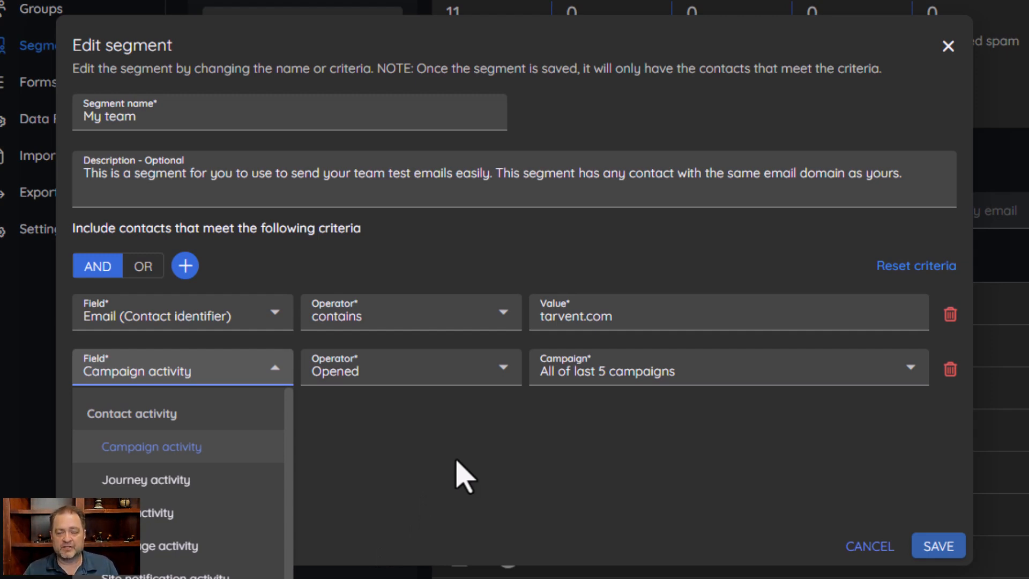
{"action": "left_click", "coordinate": [462, 473]}
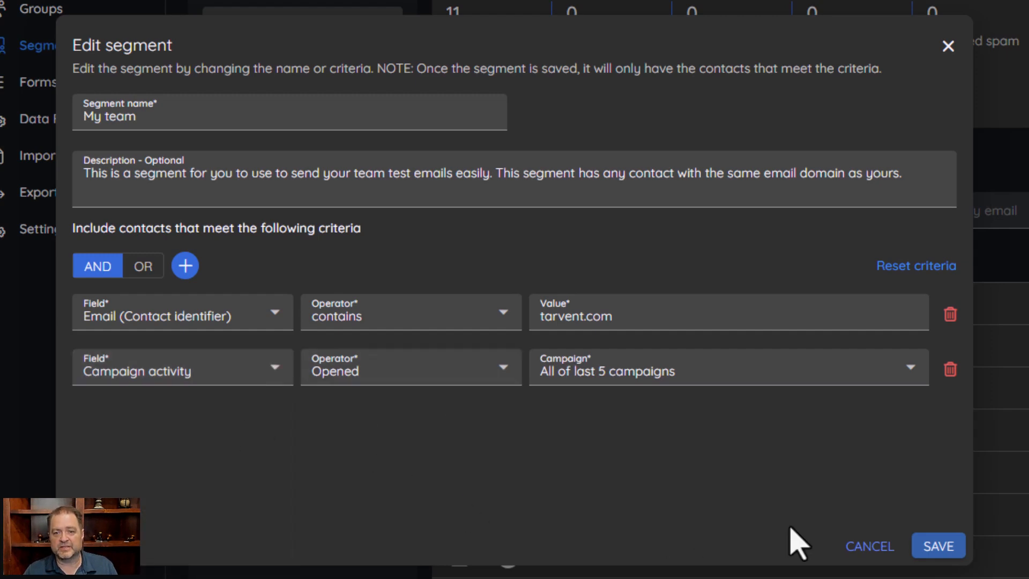
{"action": "left_click", "coordinate": [876, 546]}
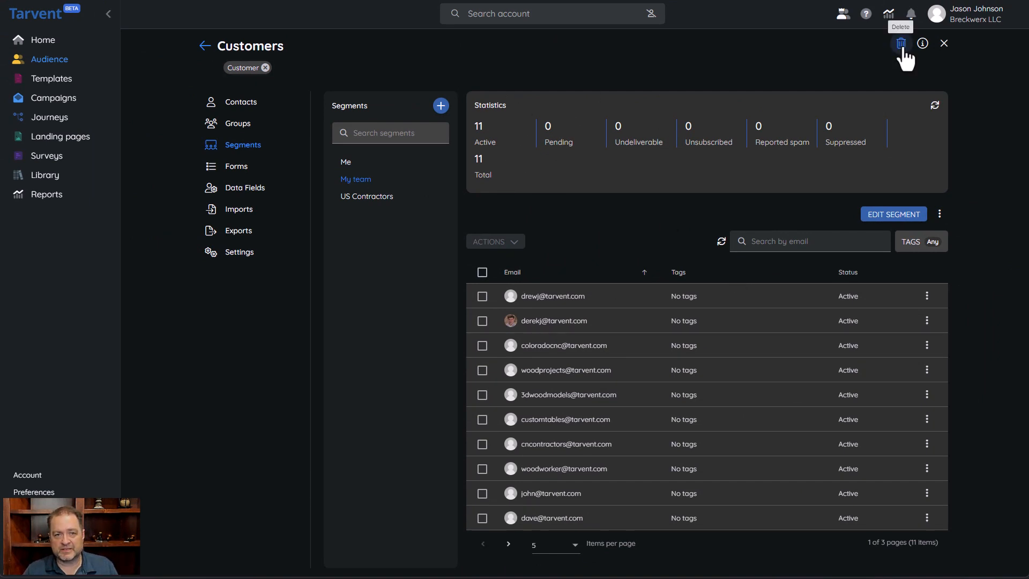
Open the segment options menu, then view and close the audience information
{"action": "left_click", "coordinate": [939, 214]}
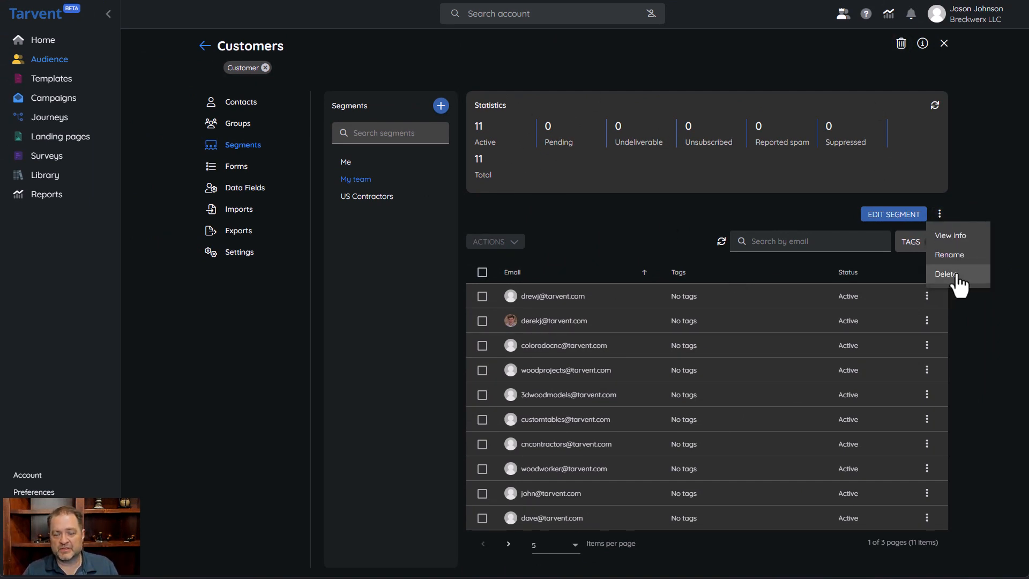
{"action": "left_click", "coordinate": [699, 209]}
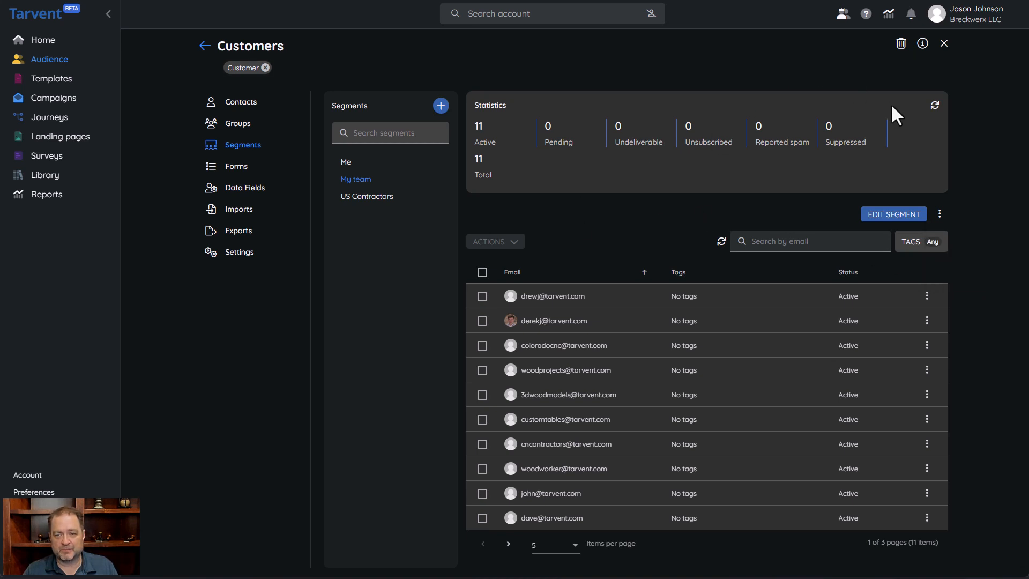
{"action": "left_click", "coordinate": [922, 44]}
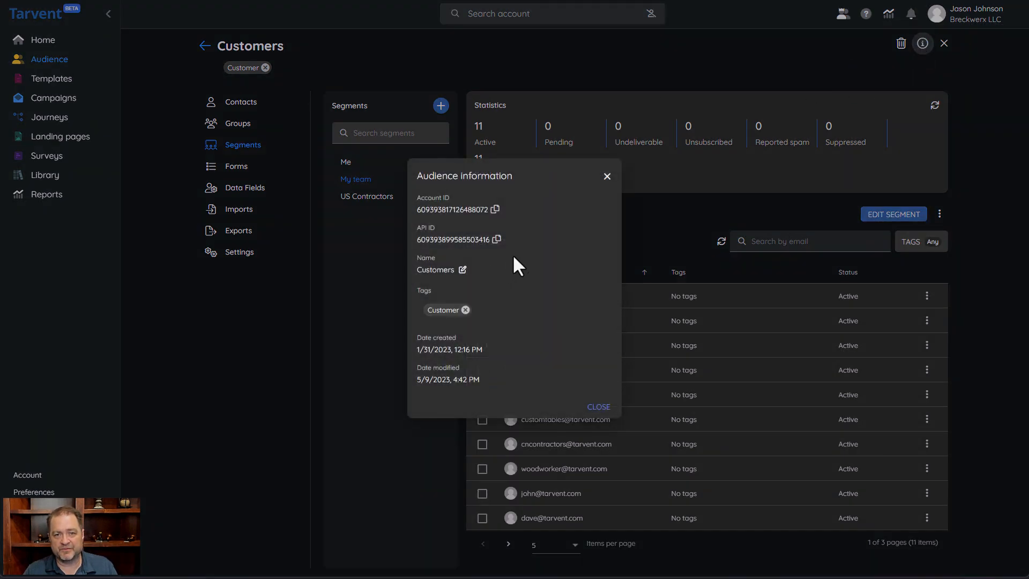
{"action": "left_click", "coordinate": [606, 179]}
Open the segment options menu and the Rename audience dialog, cancelling the rename each time
{"action": "left_click", "coordinate": [939, 214]}
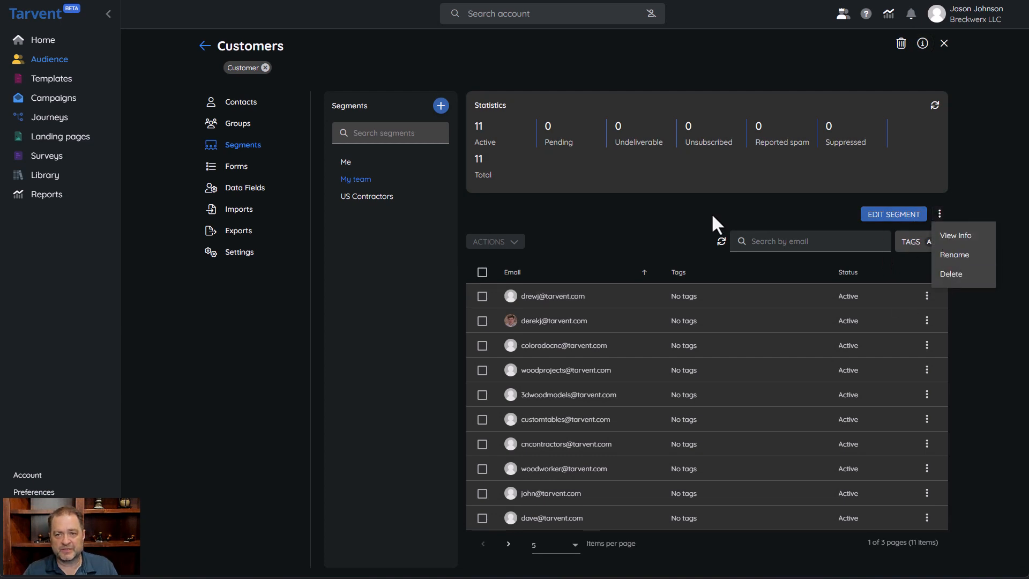
{"action": "left_click", "coordinate": [563, 191]}
{"action": "left_click", "coordinate": [257, 46]}
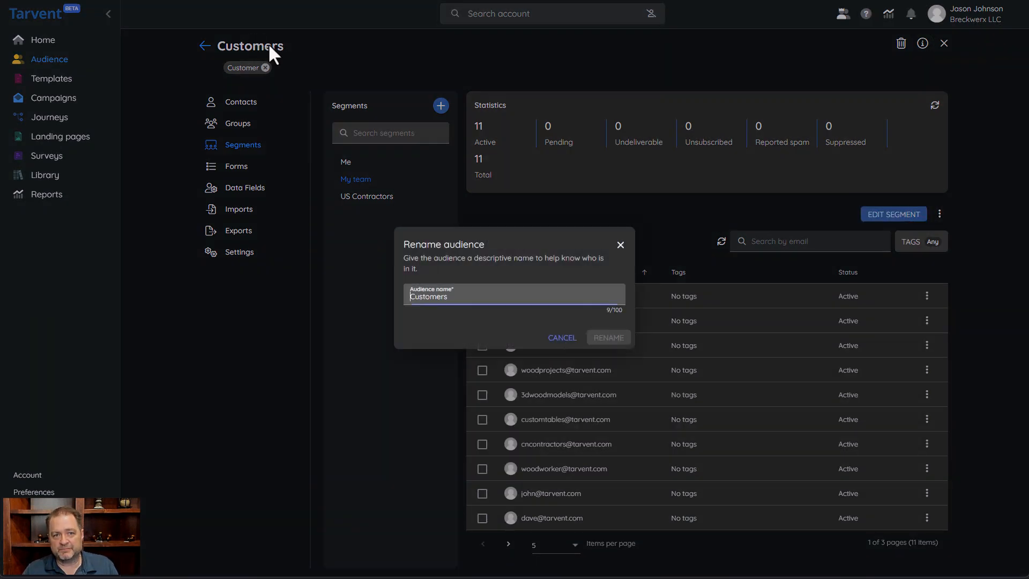
{"action": "left_click", "coordinate": [555, 354]}
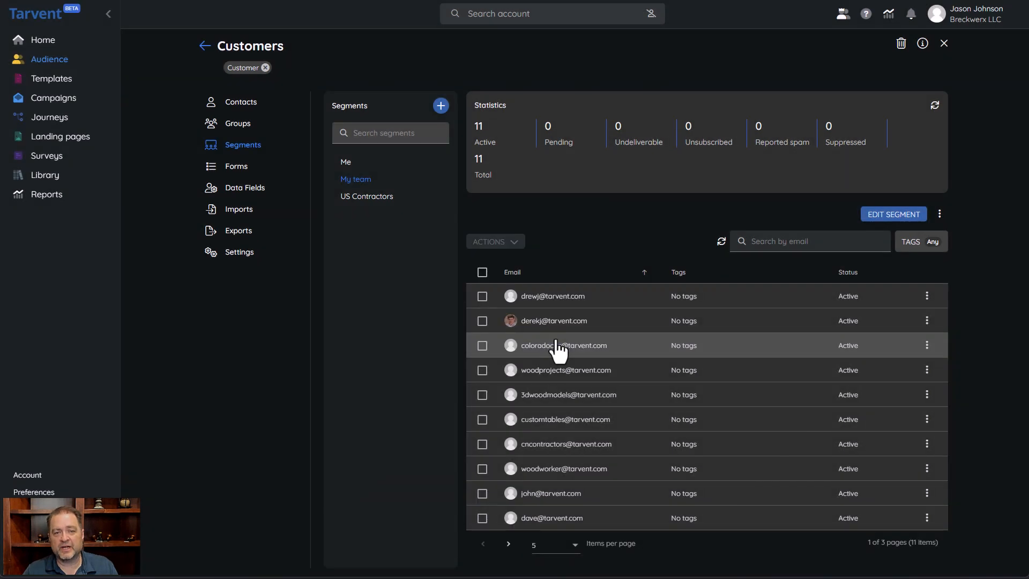
{"action": "left_click", "coordinate": [939, 217]}
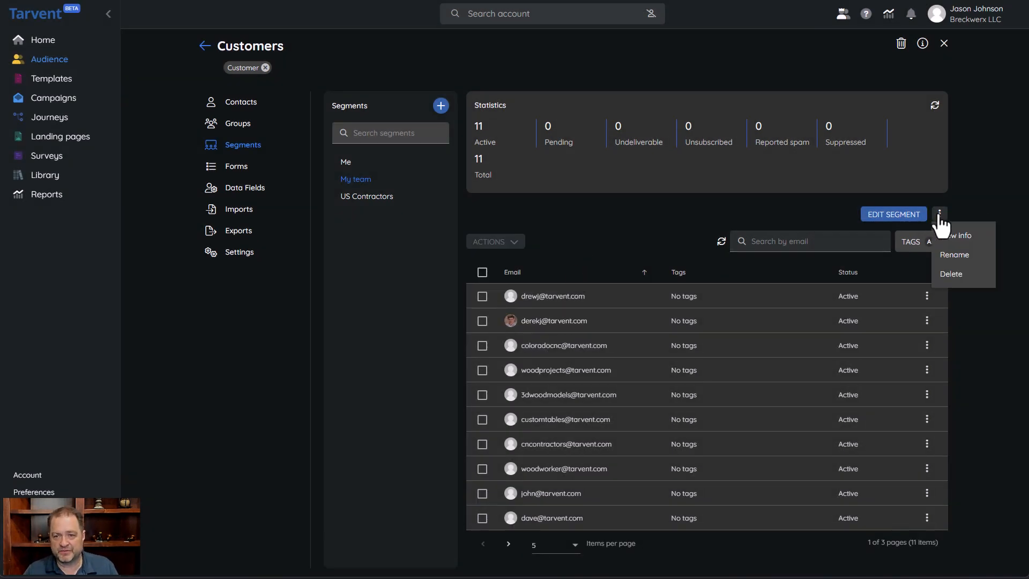
{"action": "left_click", "coordinate": [720, 214]}
{"action": "left_click", "coordinate": [249, 49]}
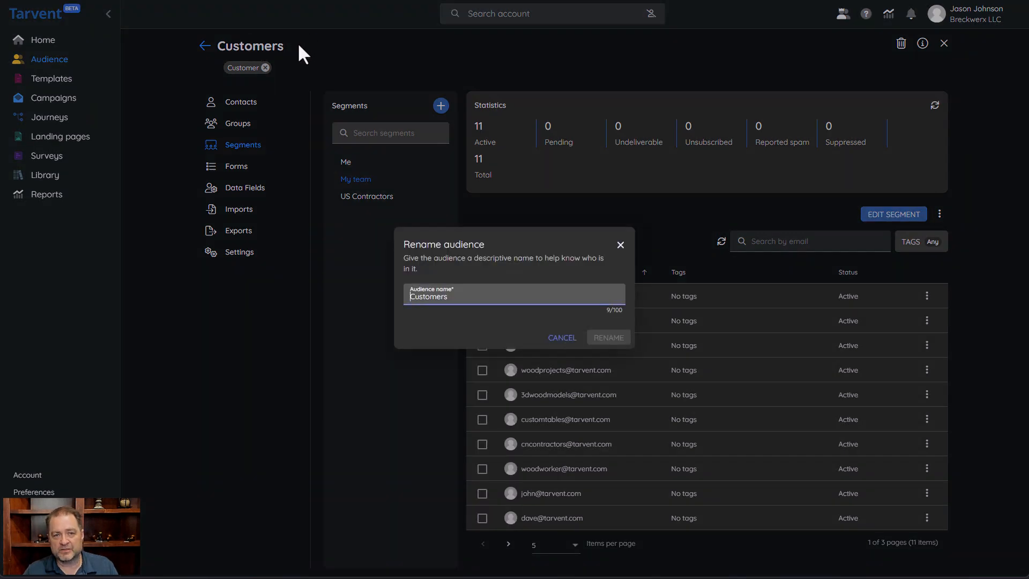
{"action": "left_click", "coordinate": [561, 340]}
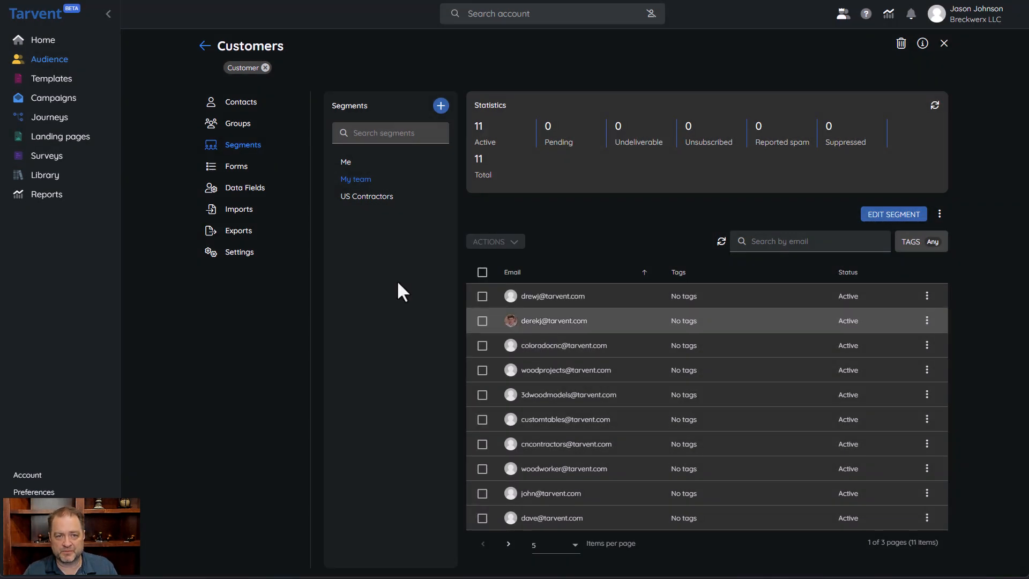